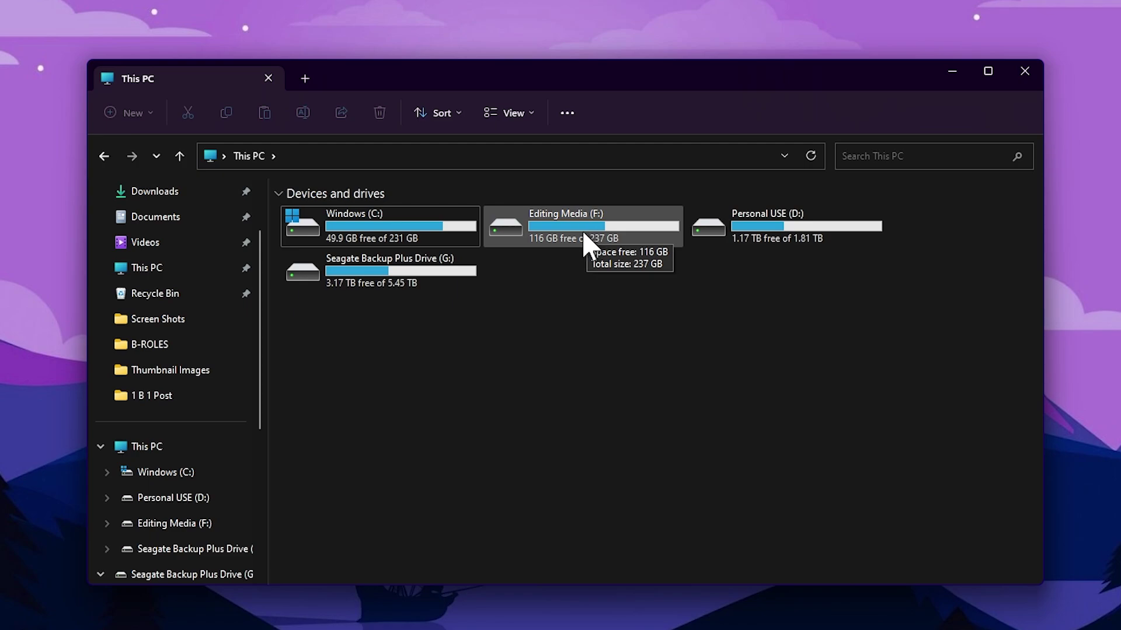
View the top-level folders of the Seagate Backup Plus Drive (G:) and return to This PC
click(589, 233)
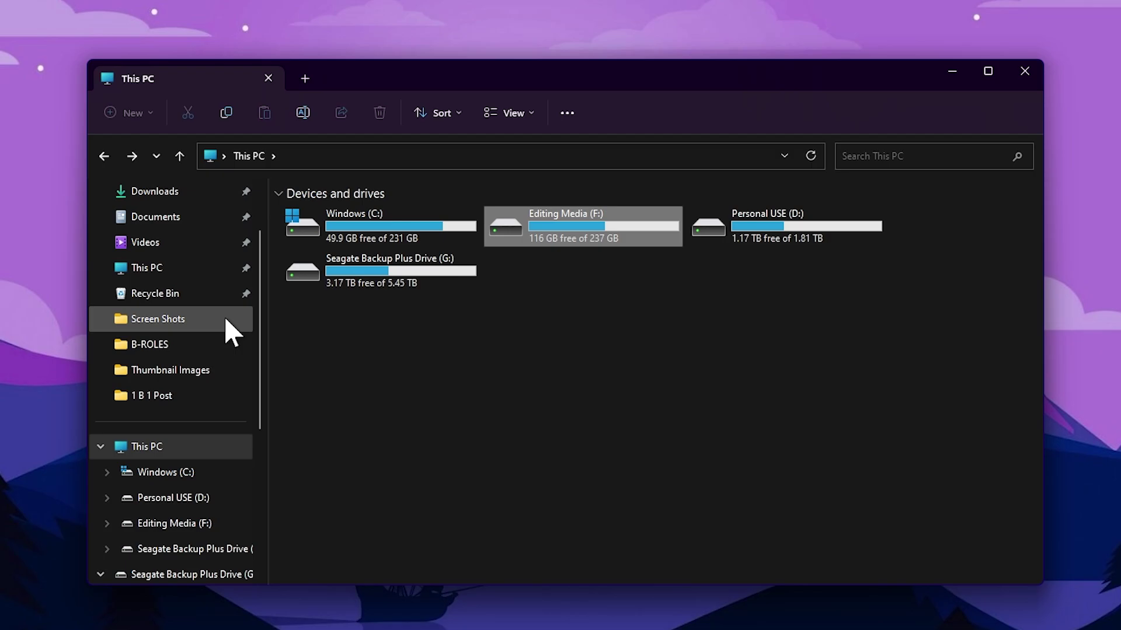
double_click(377, 272)
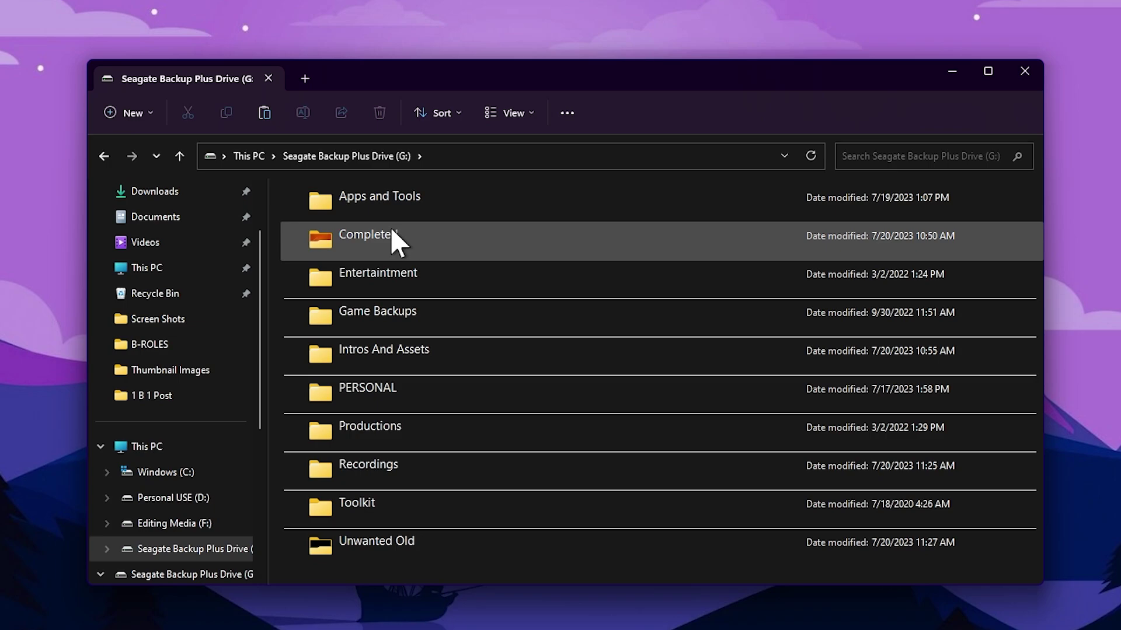
key(alt+Left)
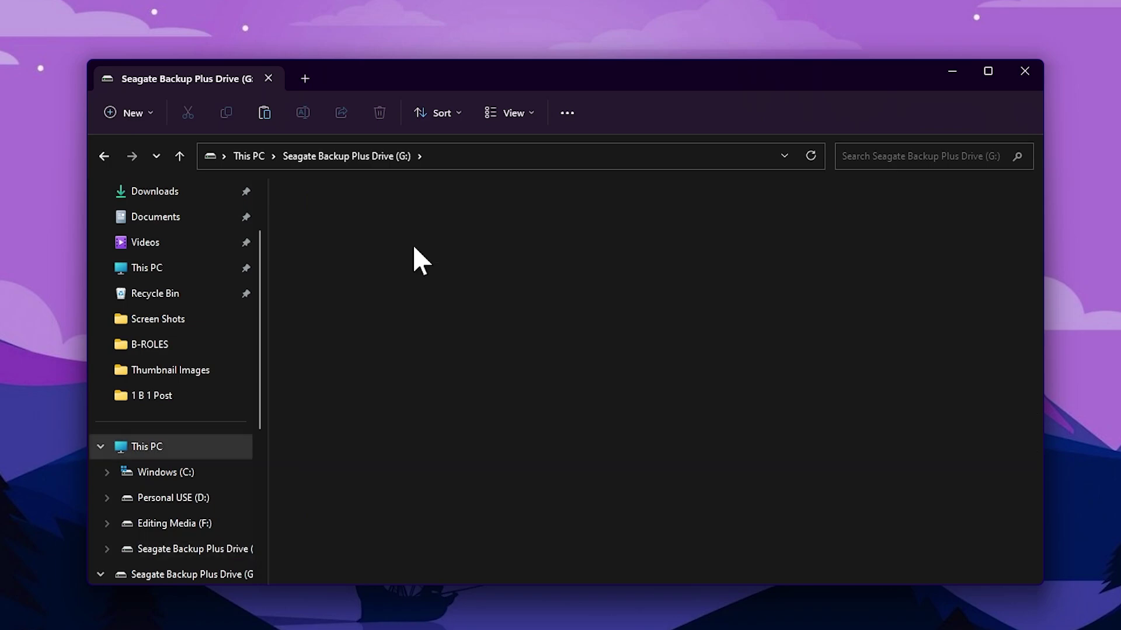
On Editing Media (F:), open the EDITING PROJECTS folder inside CREATIVEARTLK RECORDINGS > Projects
double_click(572, 225)
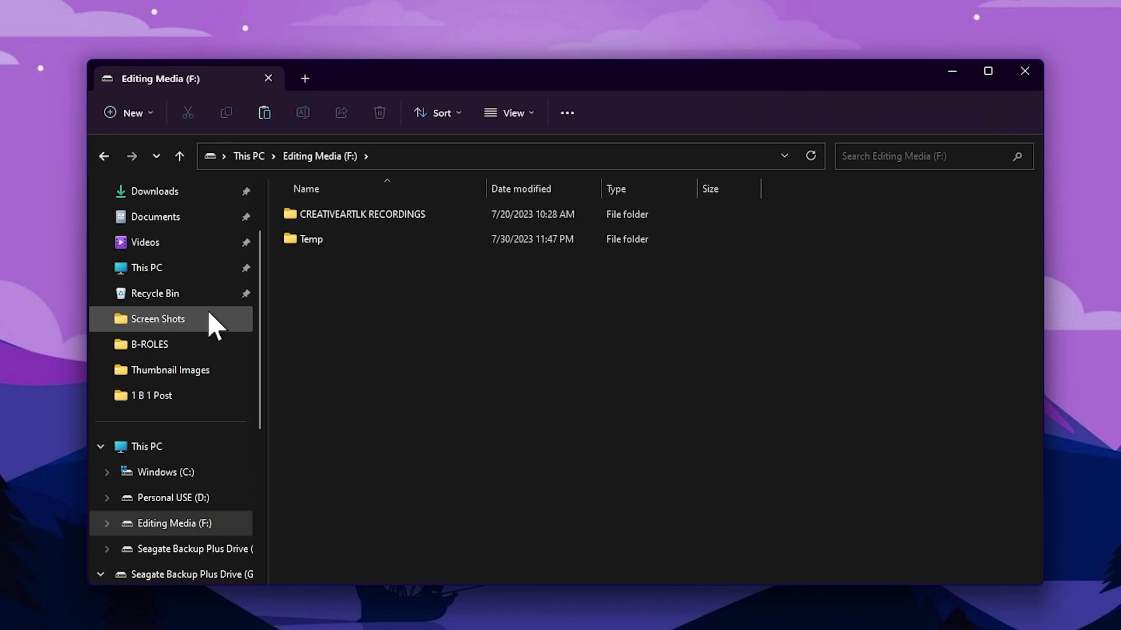
click(390, 215)
double_click(391, 215)
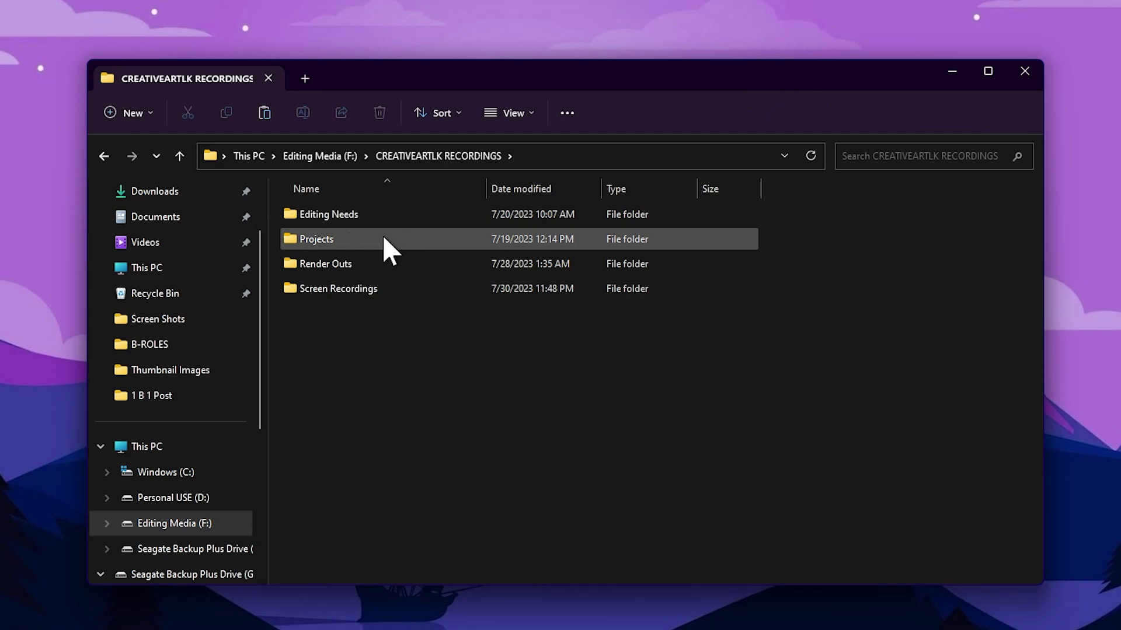
double_click(373, 238)
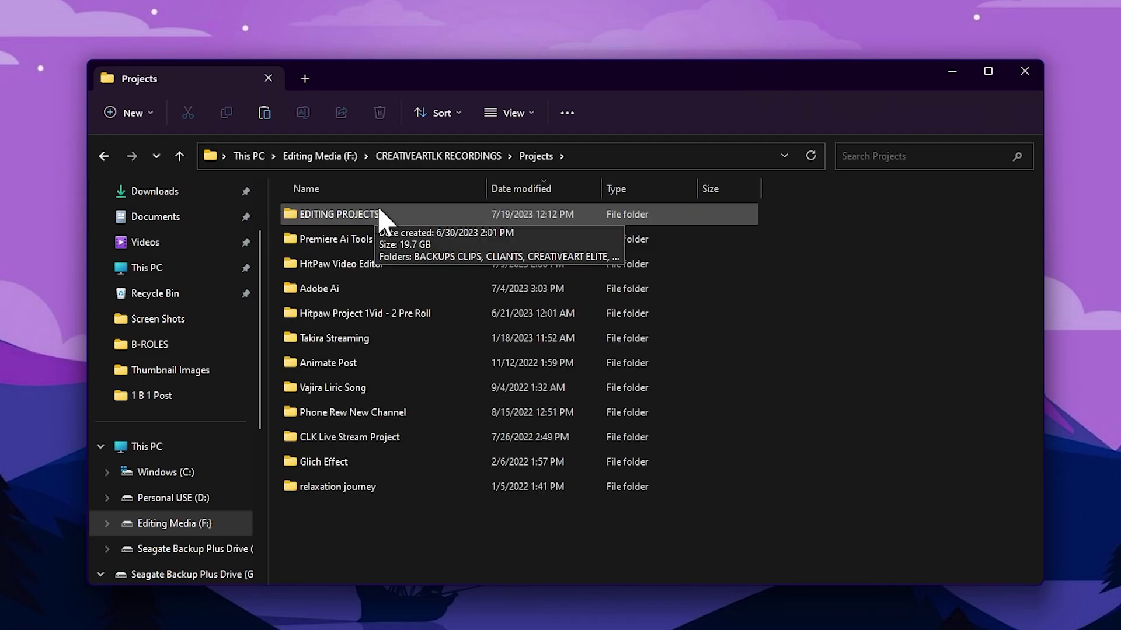
double_click(376, 214)
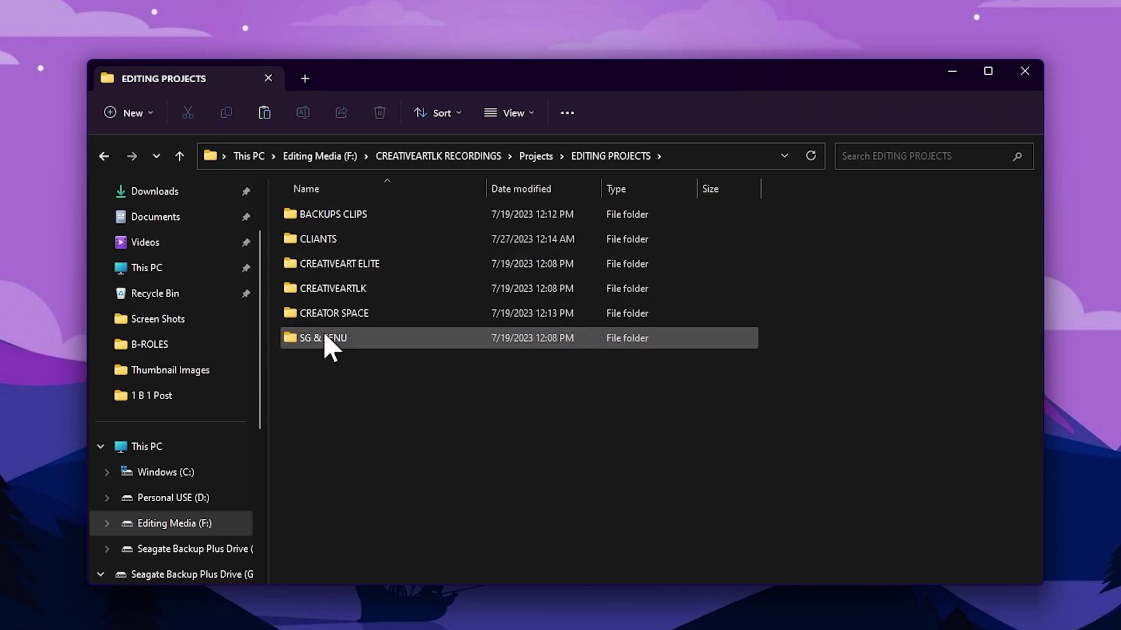
Look inside the BACKUPS CLIPS folder and return to EDITING PROJECTS
click(353, 218)
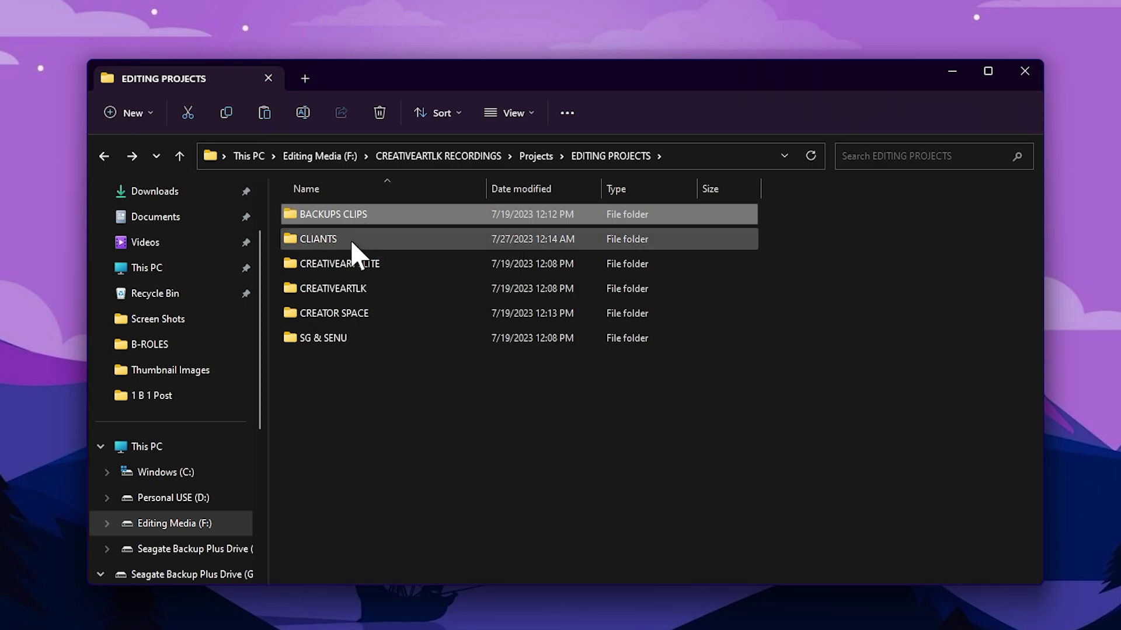
mouse_move(353, 243)
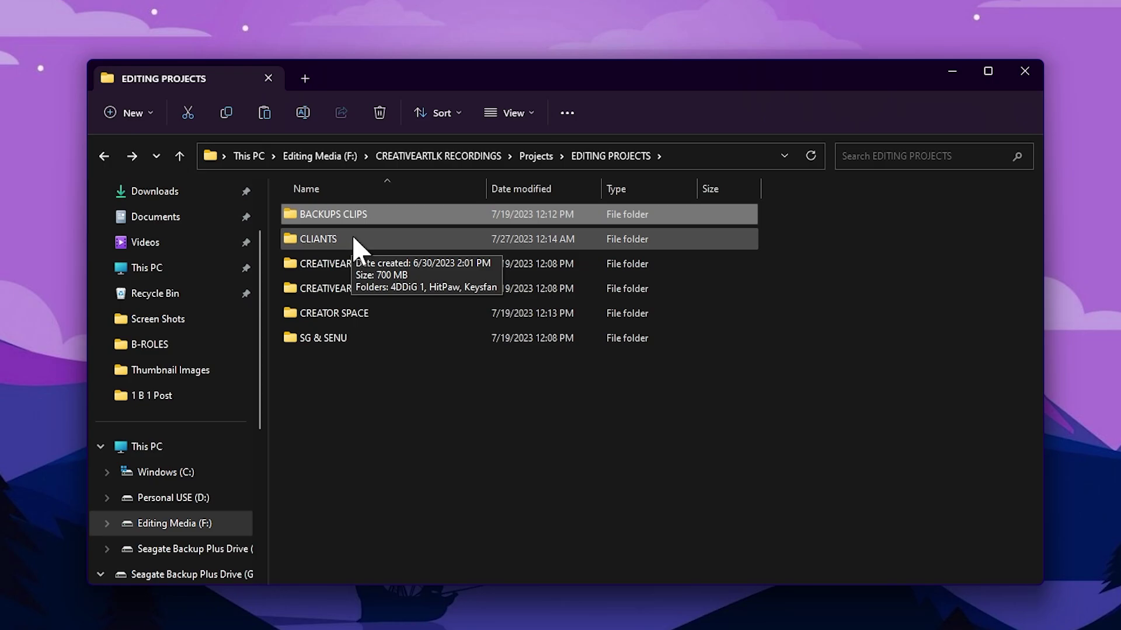
mouse_move(367, 212)
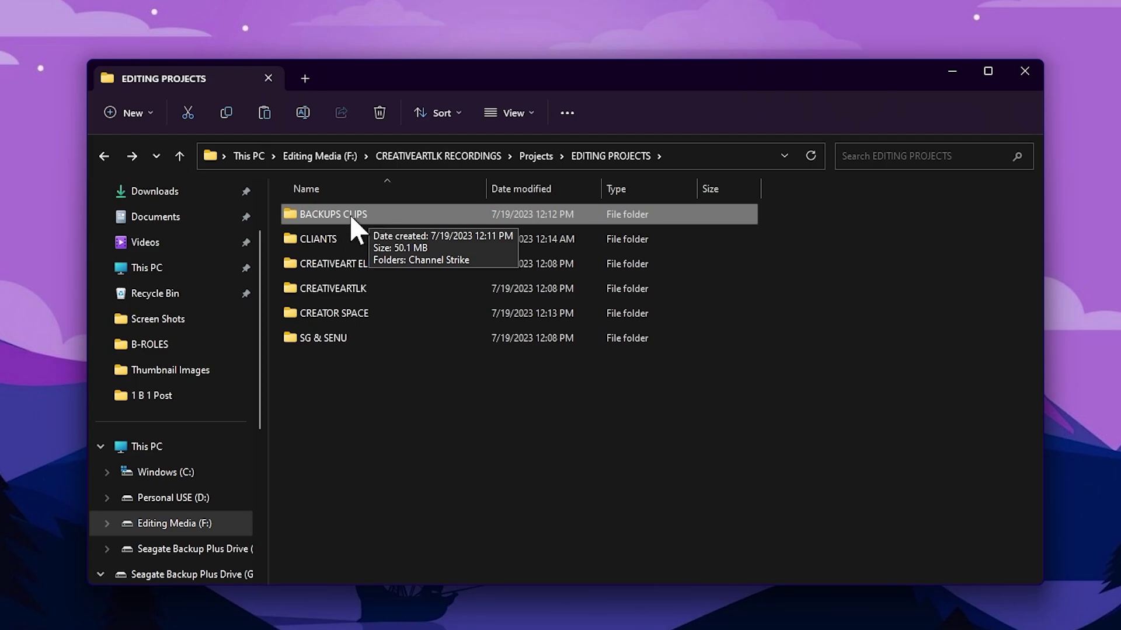
double_click(359, 219)
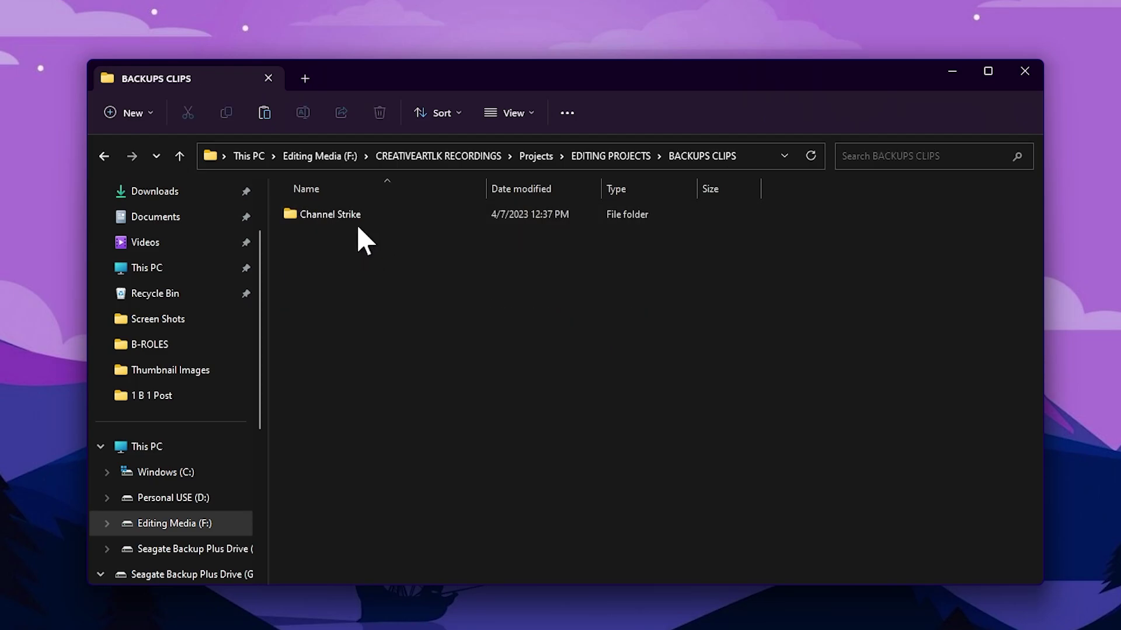
key(alt+Left)
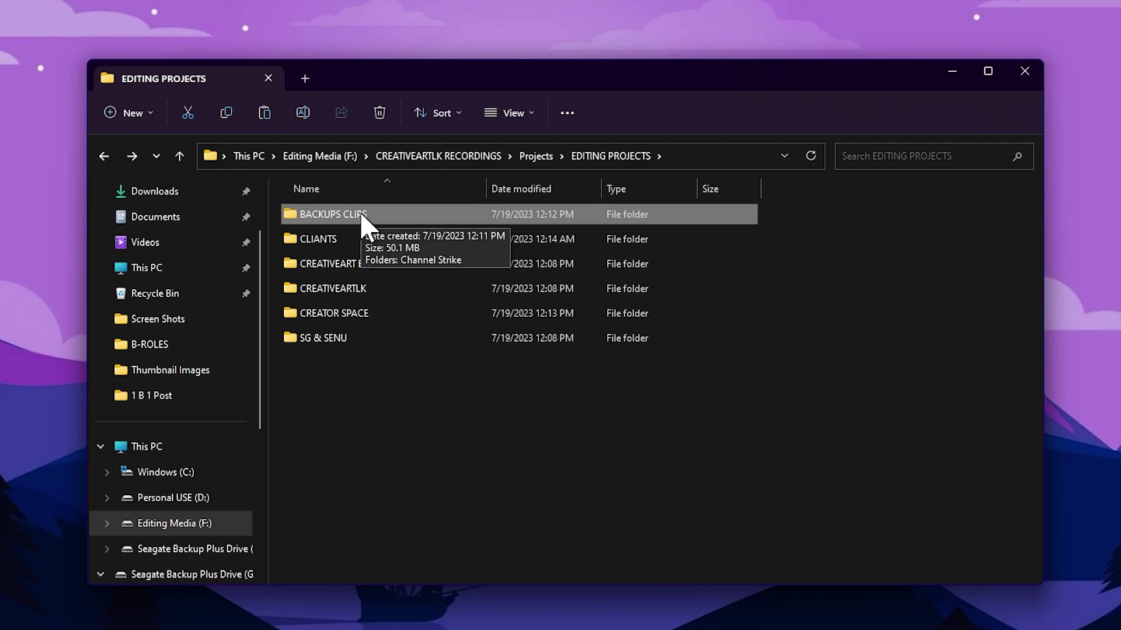
double_click(361, 217)
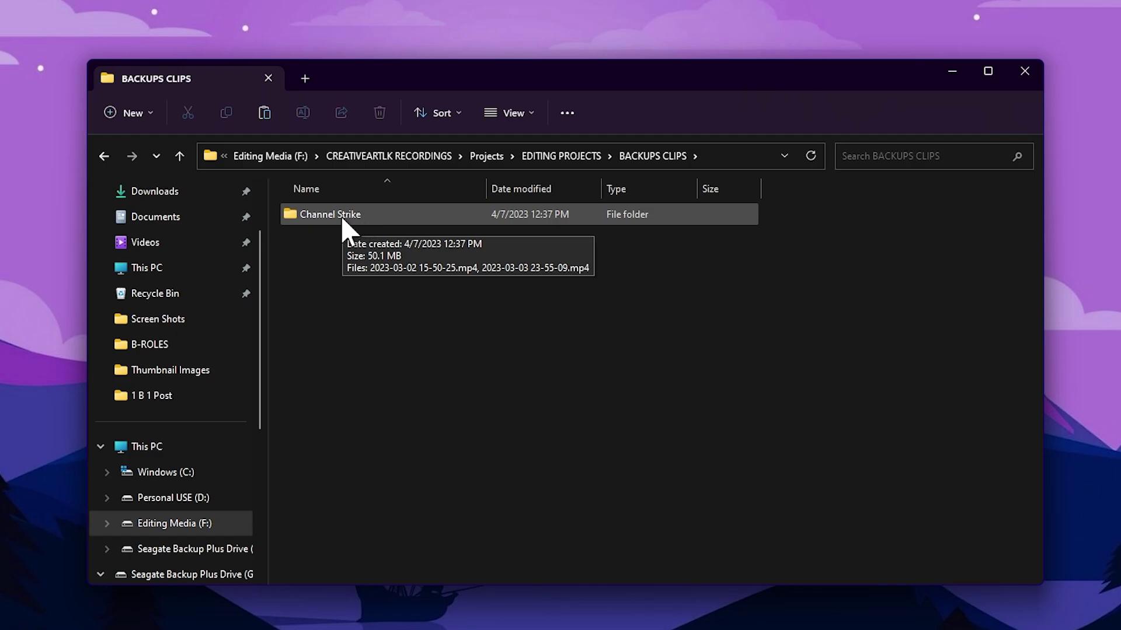
key(alt+Left)
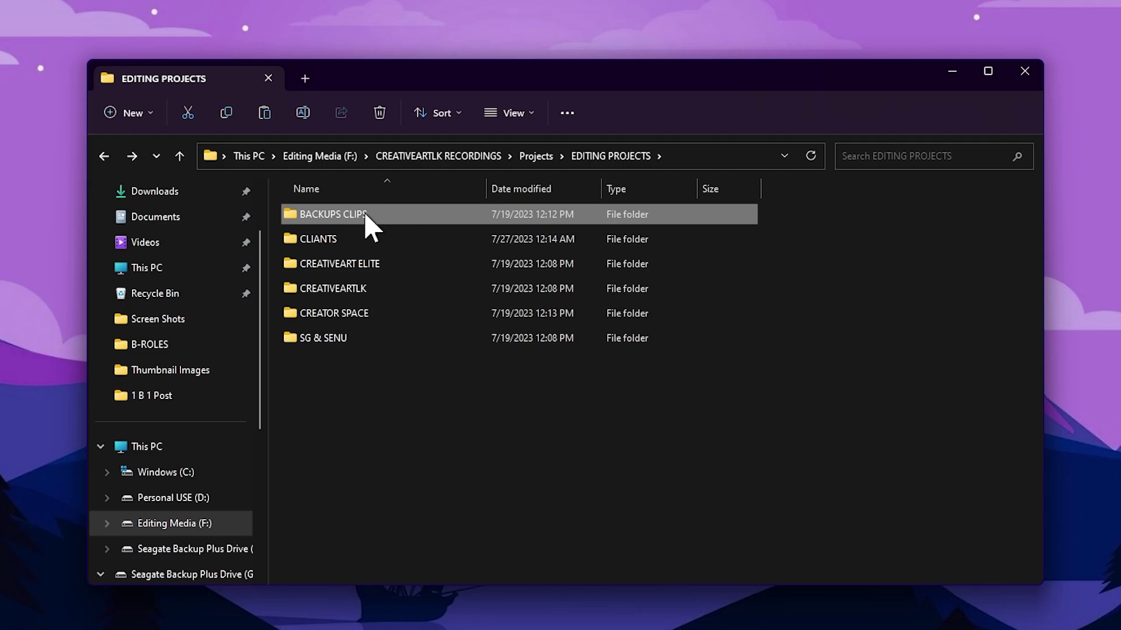
mouse_move(338, 221)
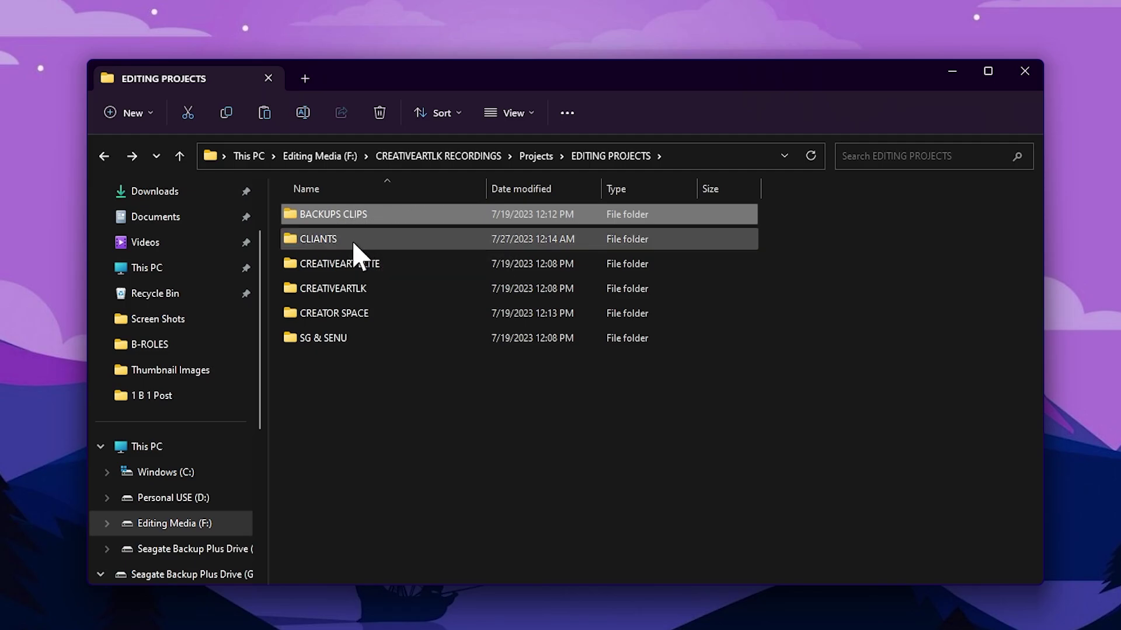
Go through the client and channel folders in EDITING PROJECTS one by one, from CLIANTS to the last folder
click(355, 240)
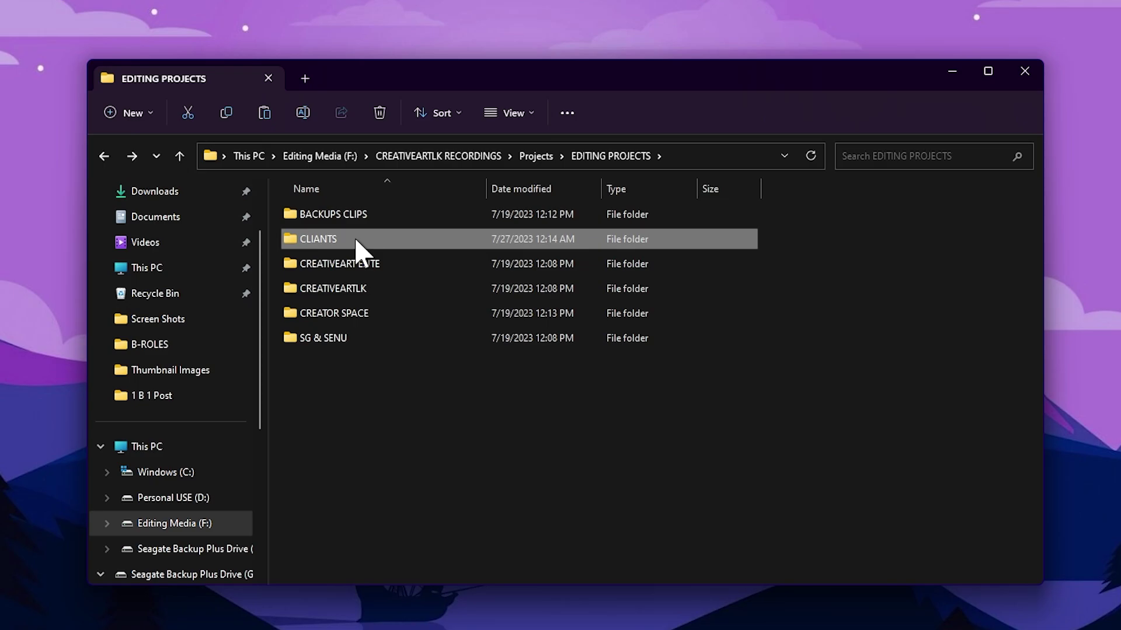
click(387, 258)
click(368, 290)
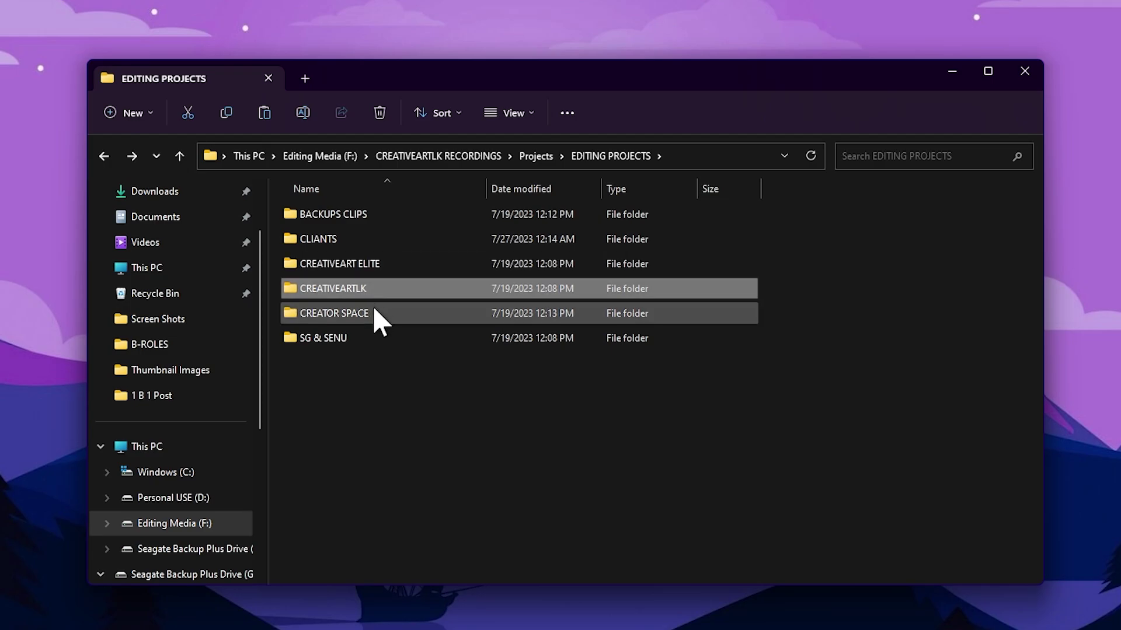
click(373, 312)
click(350, 340)
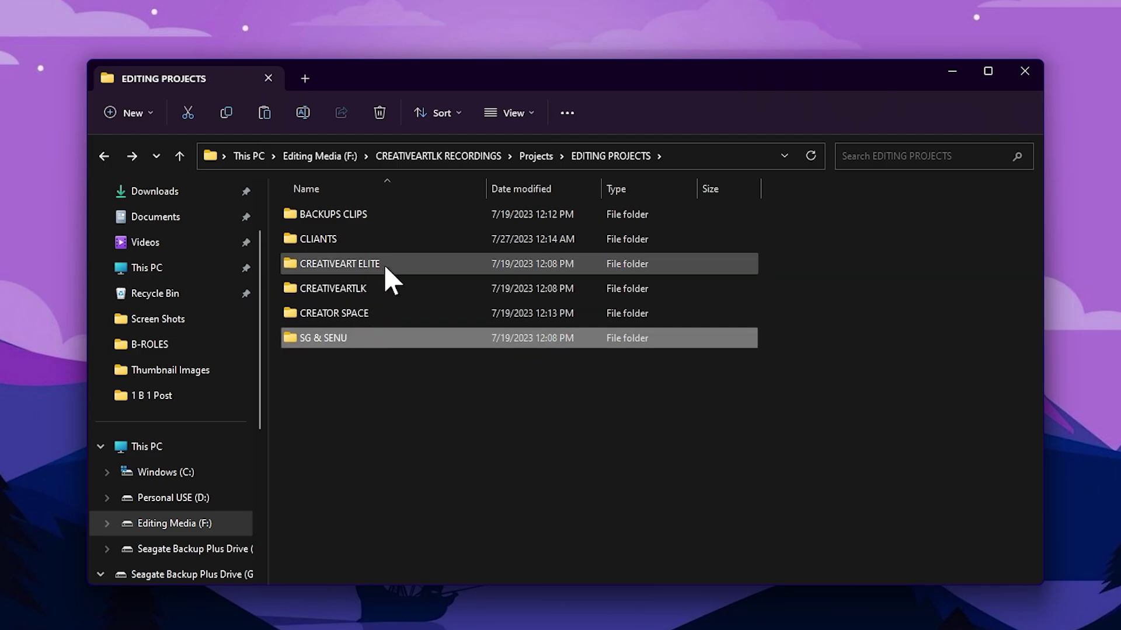
Open the CREATOR SPACE folder and go into its How To Upload video project folder
double_click(350, 313)
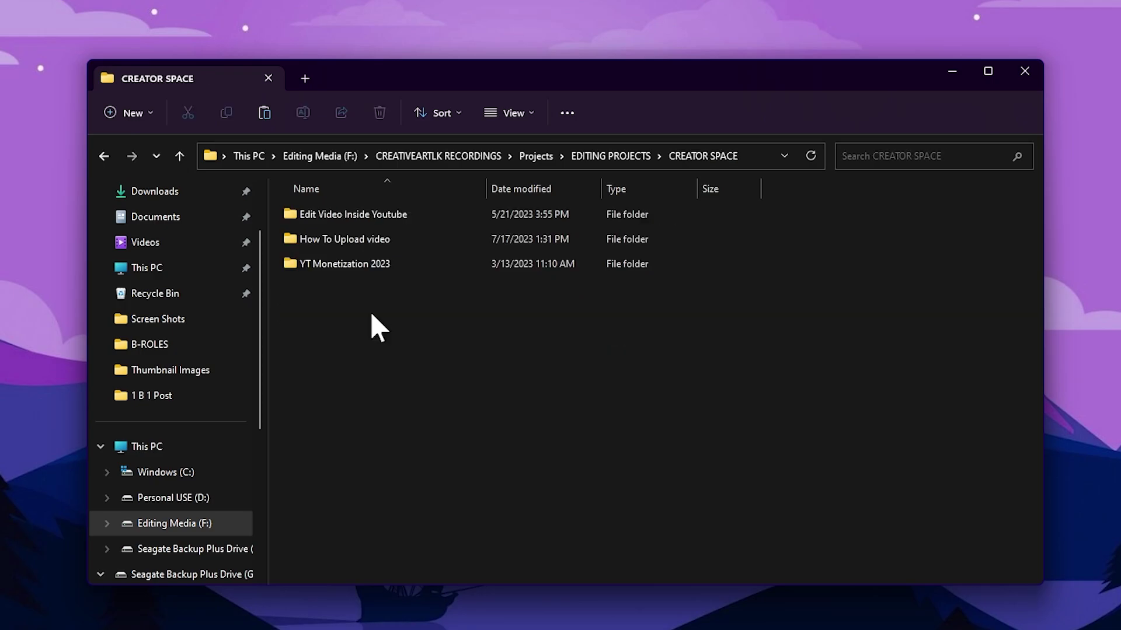
drag(322, 314, 325, 262)
click(360, 244)
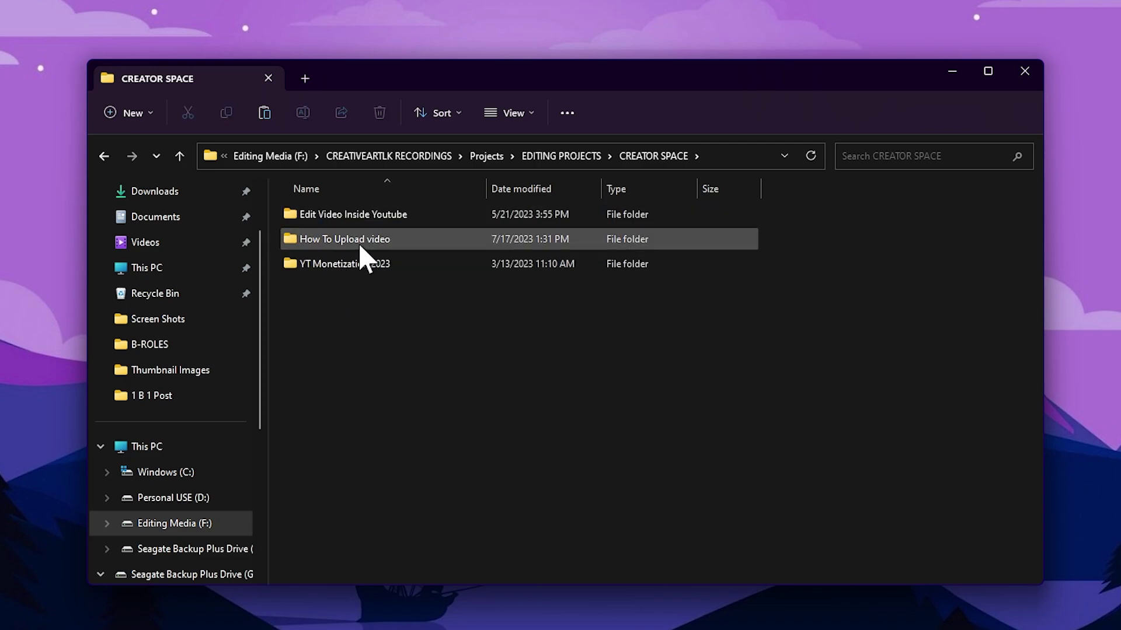
click(369, 244)
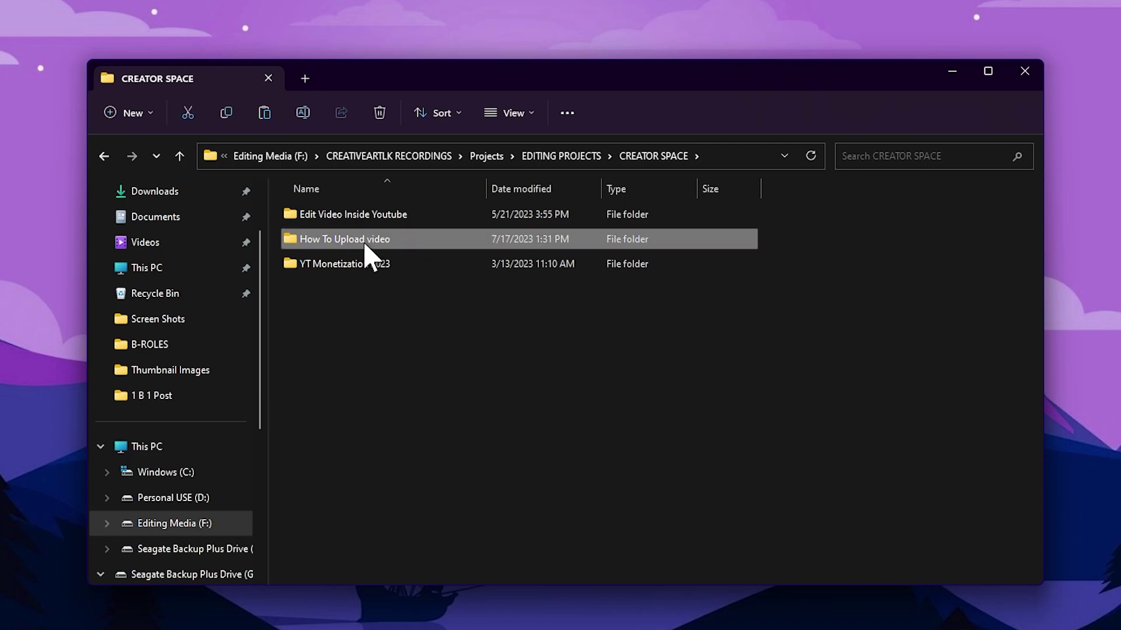
mouse_move(366, 246)
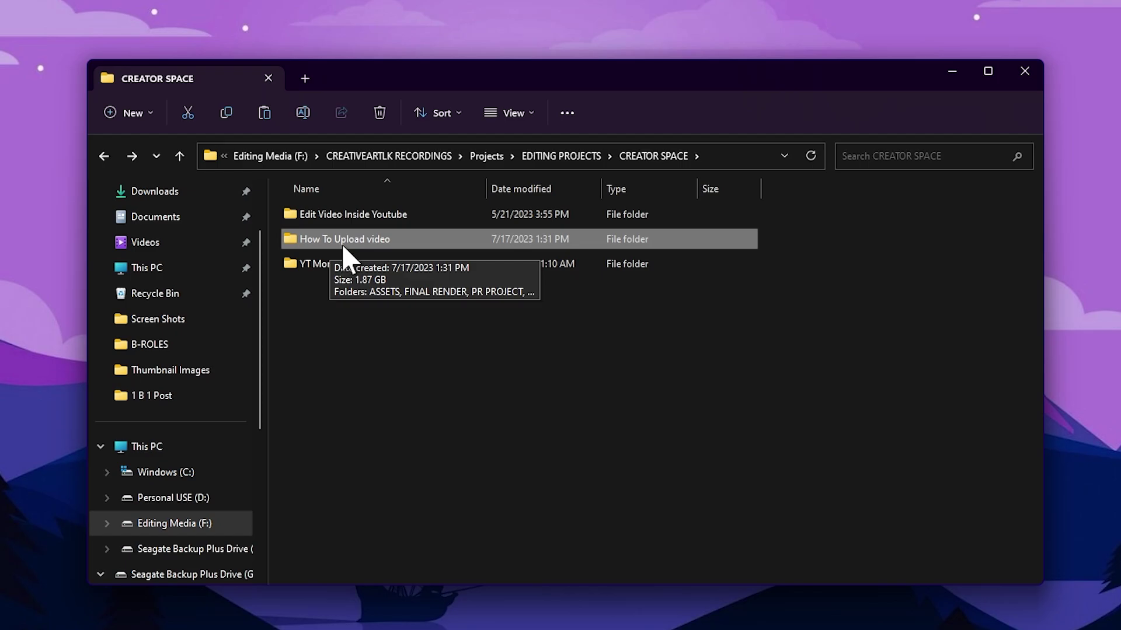
double_click(361, 241)
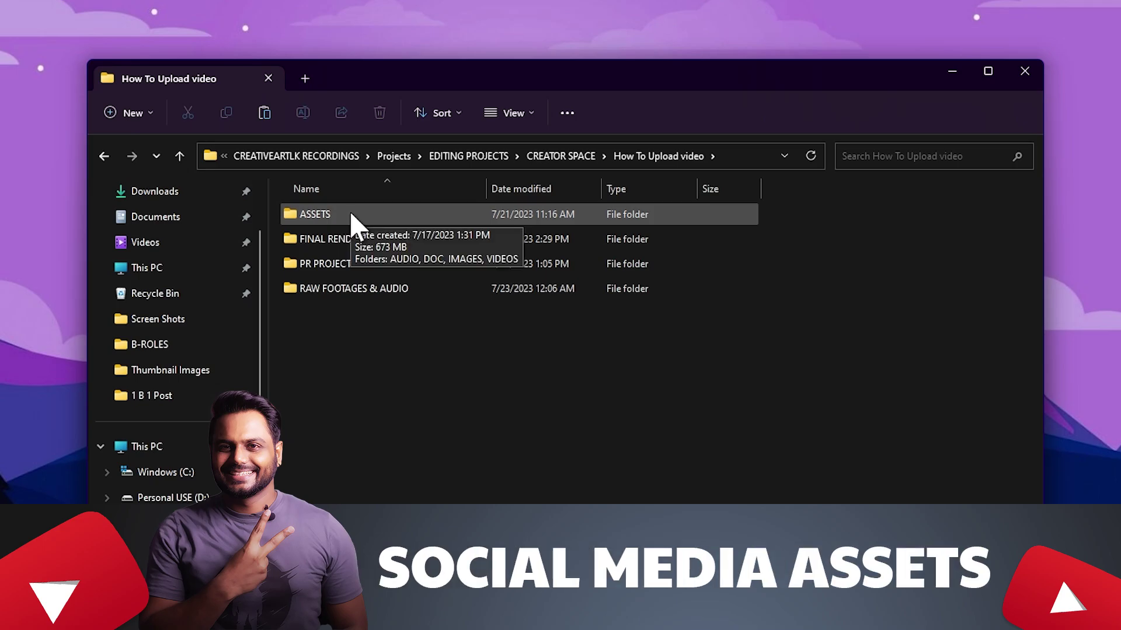
Go through the ASSETS, FINAL RENDER and PR PROJECT subfolders of the video project, selecting each in turn
click(385, 214)
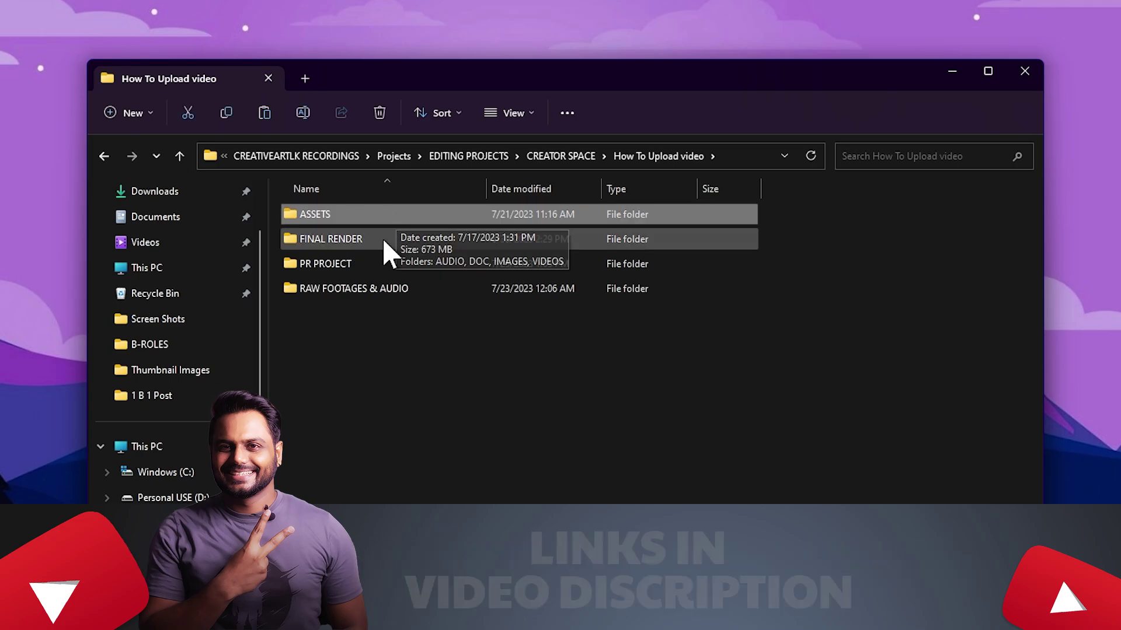
click(382, 239)
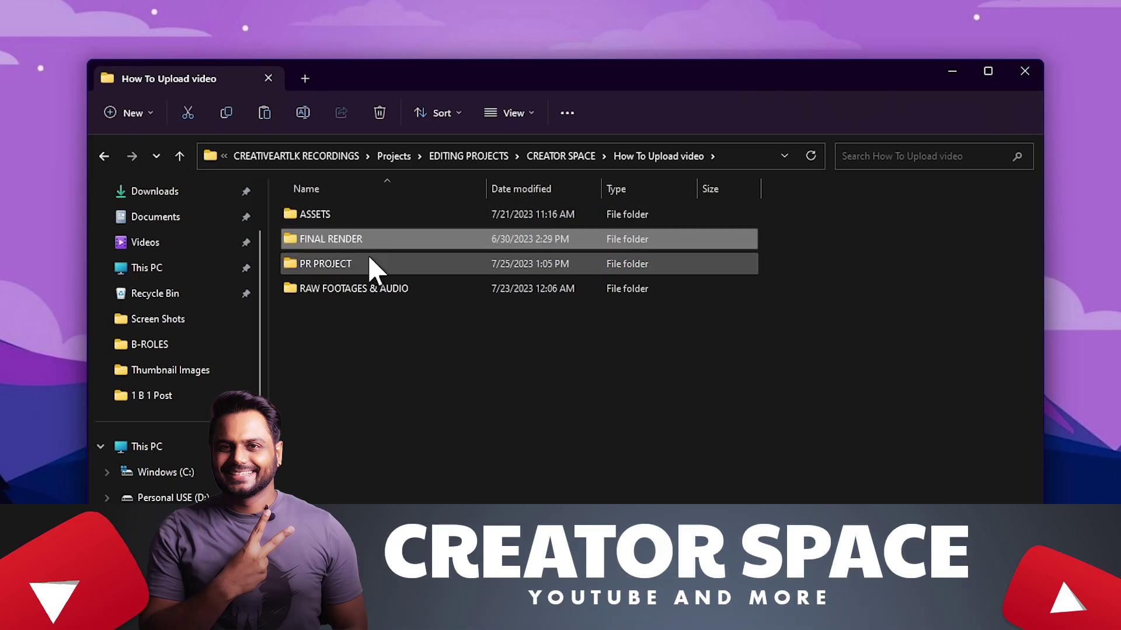
click(369, 260)
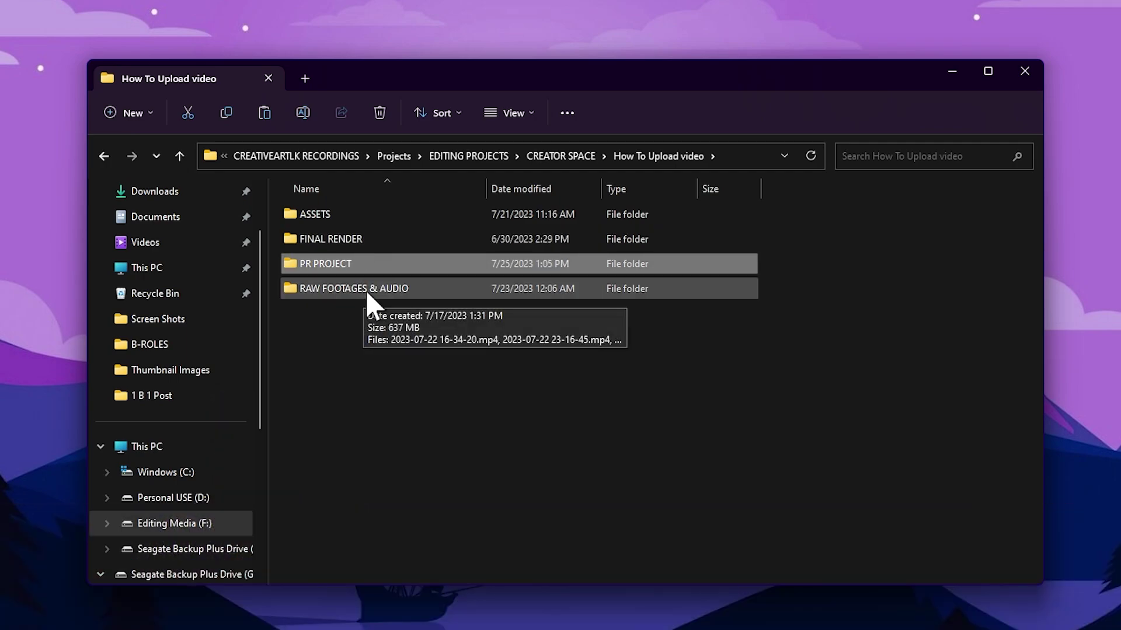
Open the ASSETS folder and view the contents of its AUDIO and DOC subfolders
double_click(342, 213)
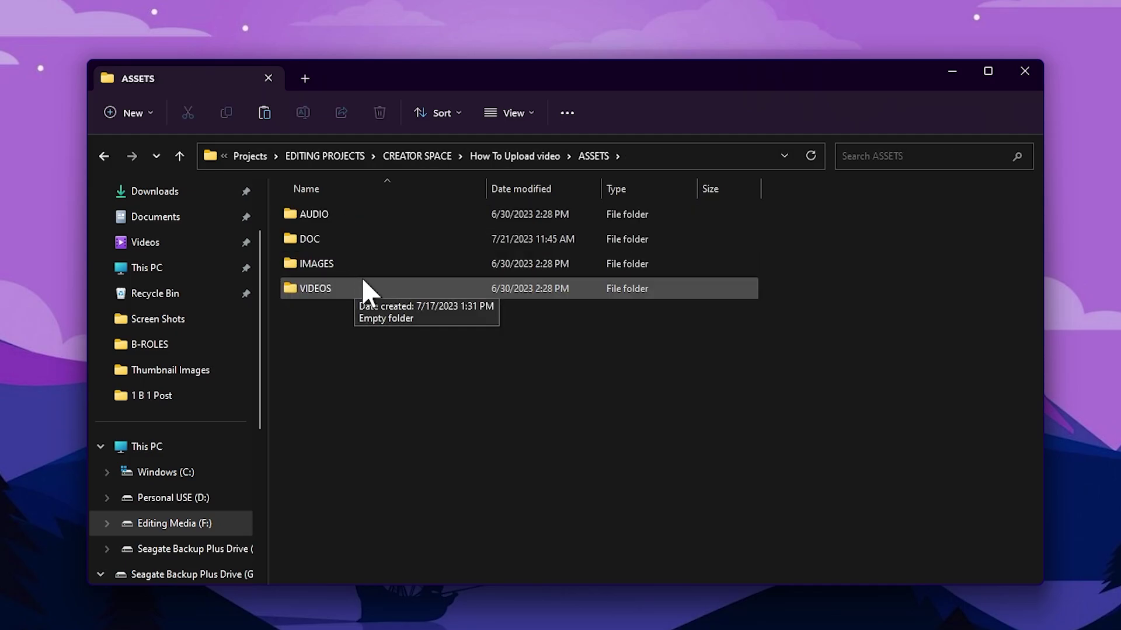
double_click(330, 214)
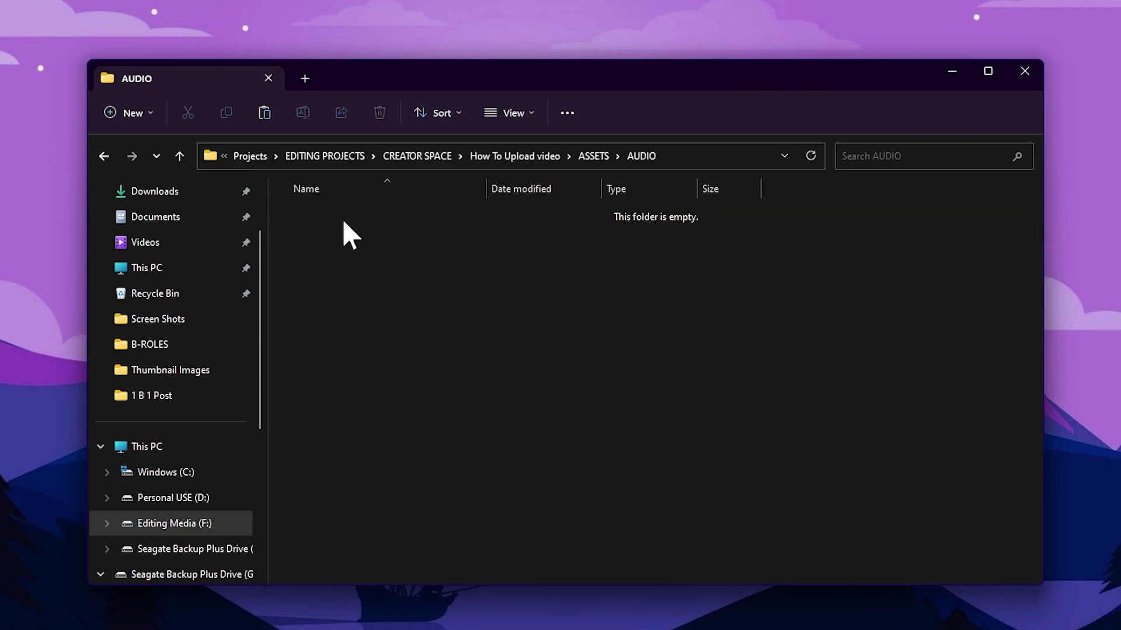
key(alt+Left)
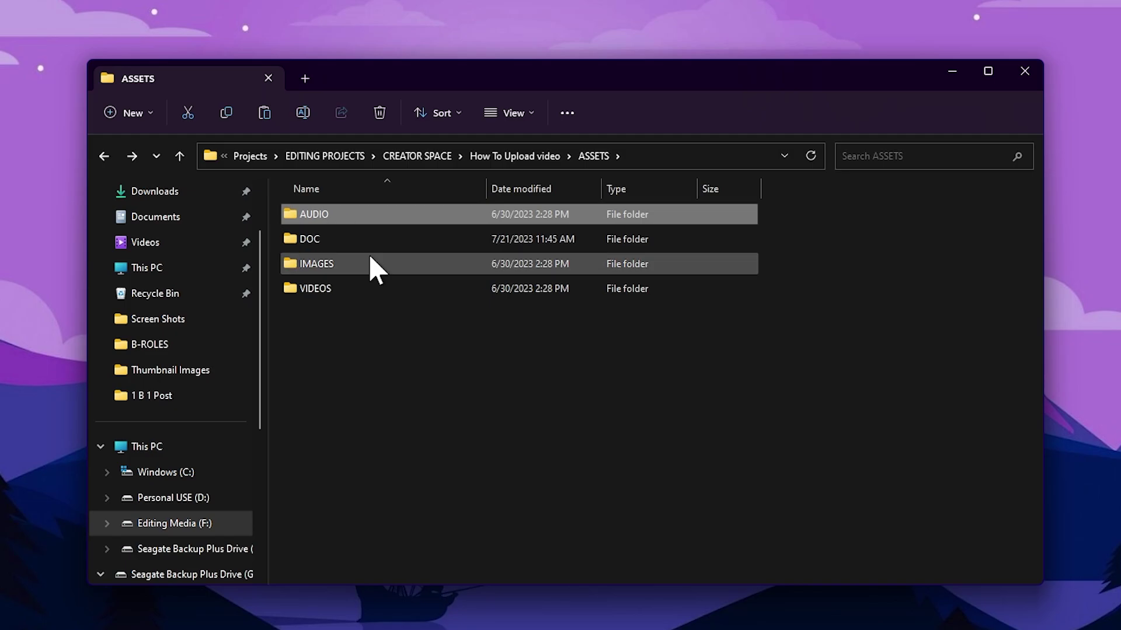
double_click(351, 239)
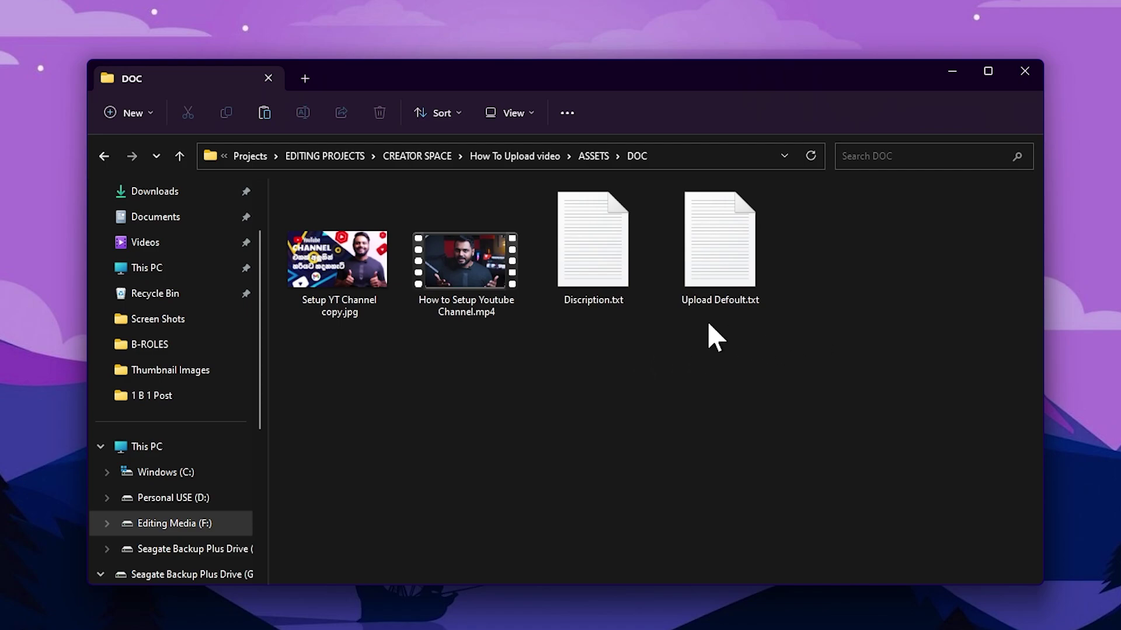
key(alt+Up)
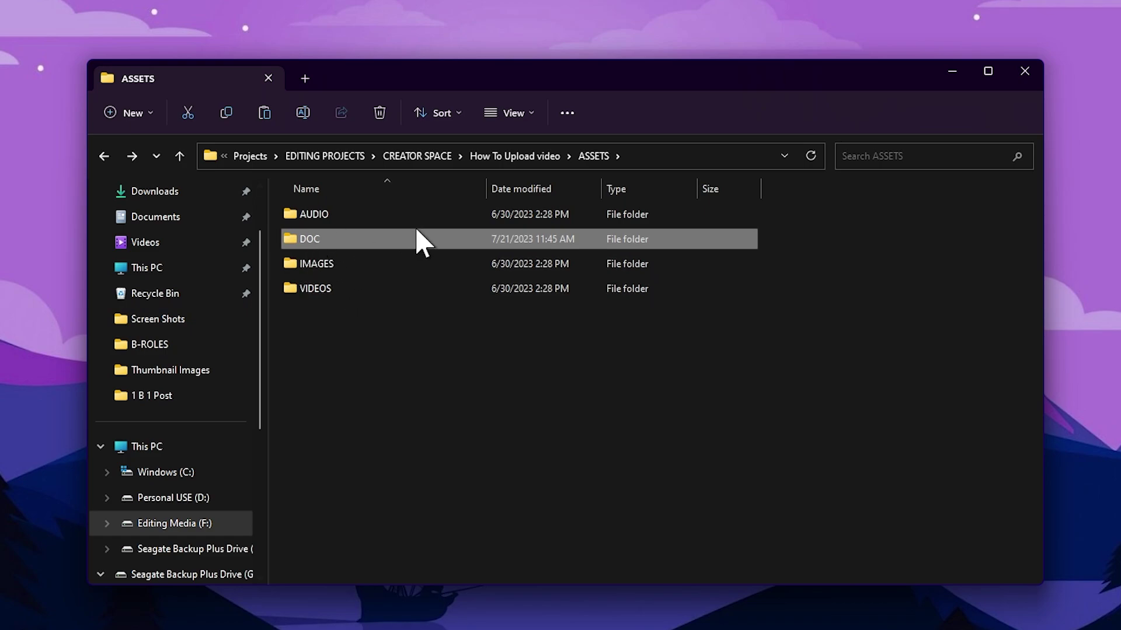
View the contents of the IMAGES and VIDEOS subfolders in ASSETS
double_click(335, 264)
key(alt+Up)
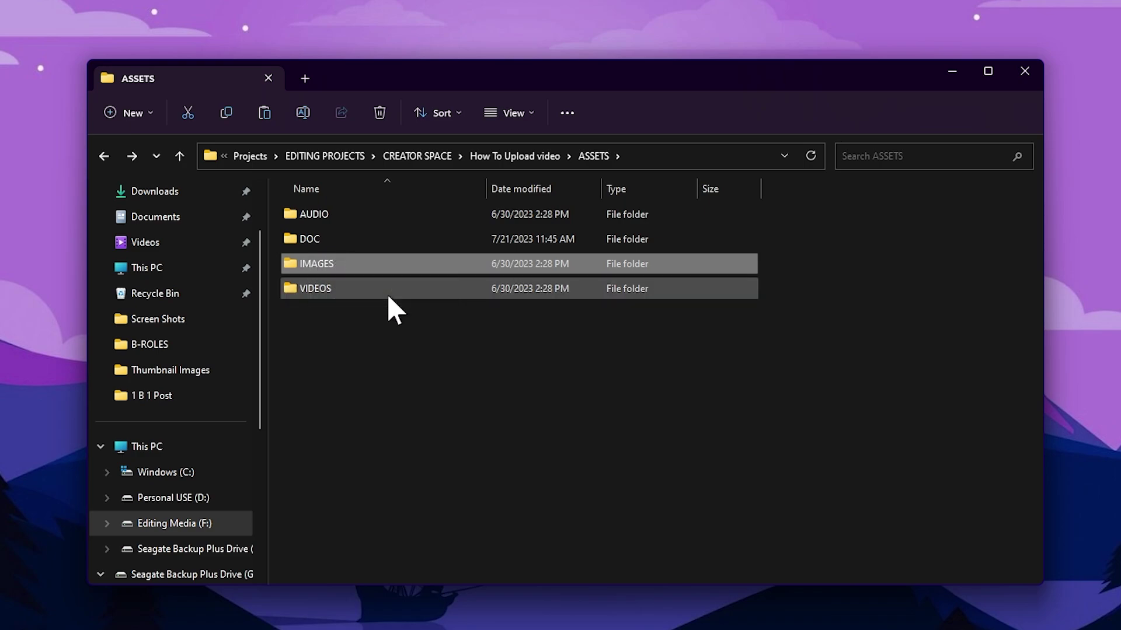
click(322, 291)
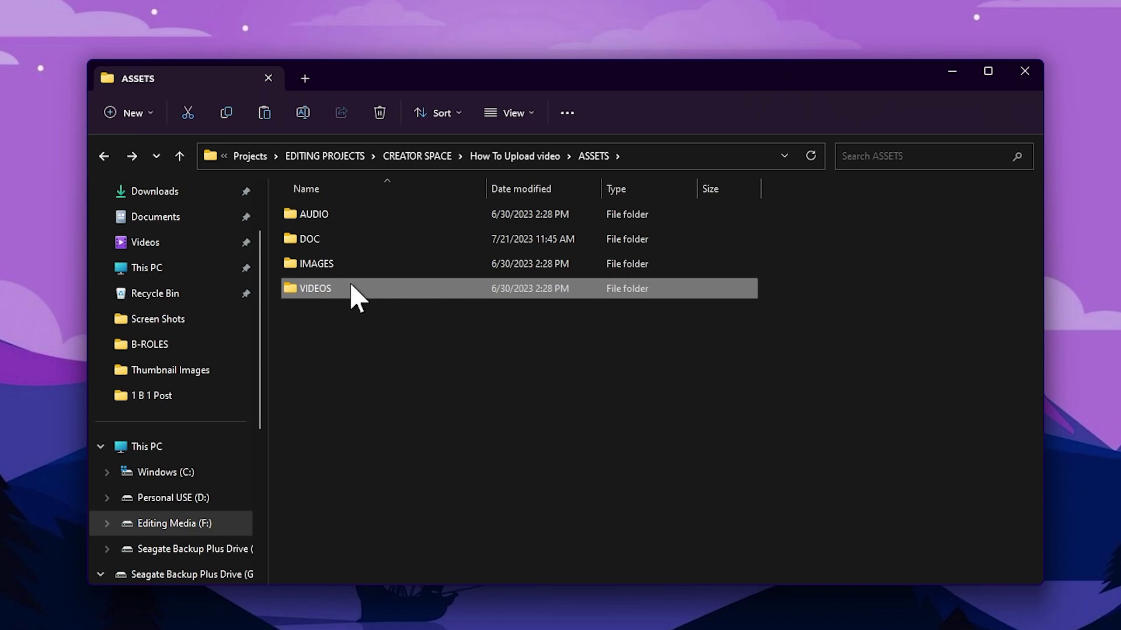
double_click(350, 288)
Return to the How To Upload video folder and open its PR PROJECT subfolder
key(alt+Left)
click(501, 159)
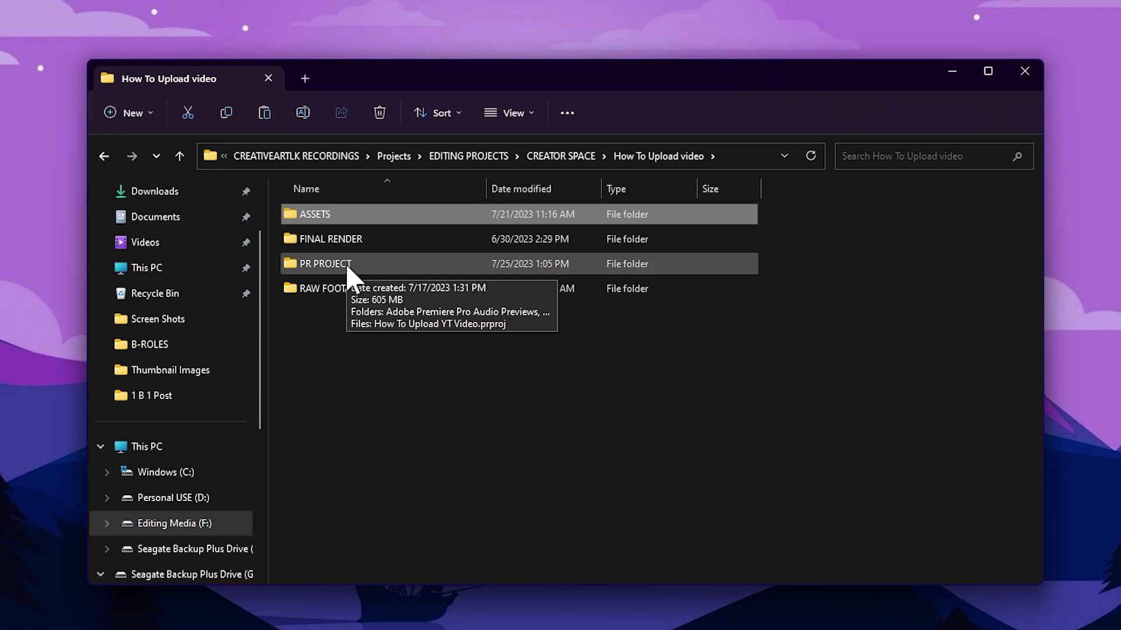
double_click(348, 267)
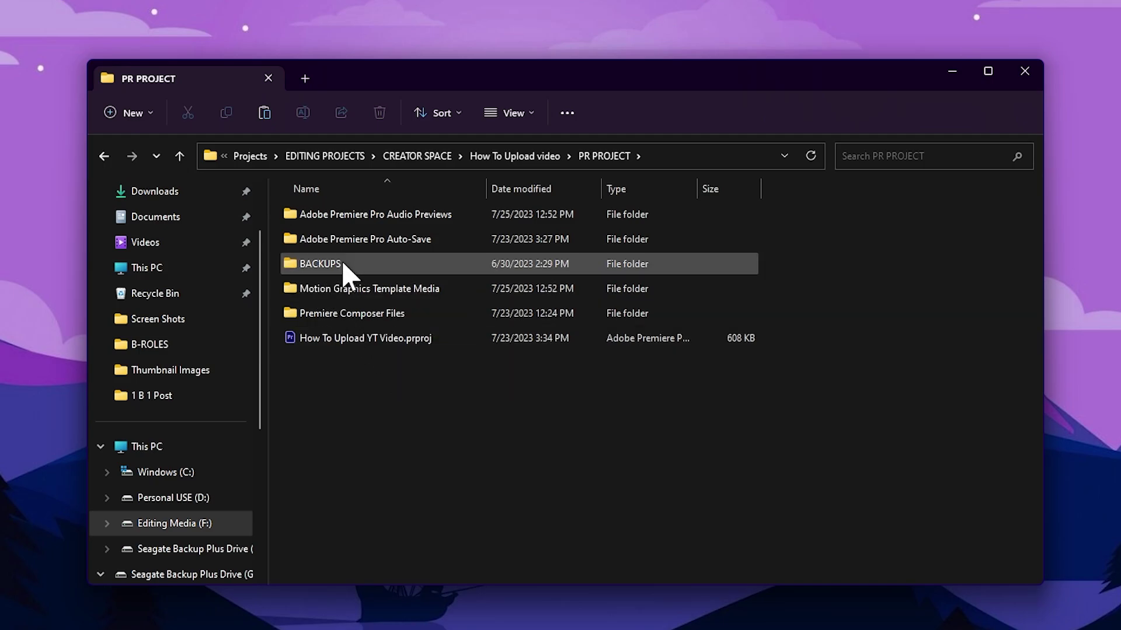
View the contents of the BACKUPS subfolder in PR PROJECT and return to the How To Upload video folder
double_click(319, 264)
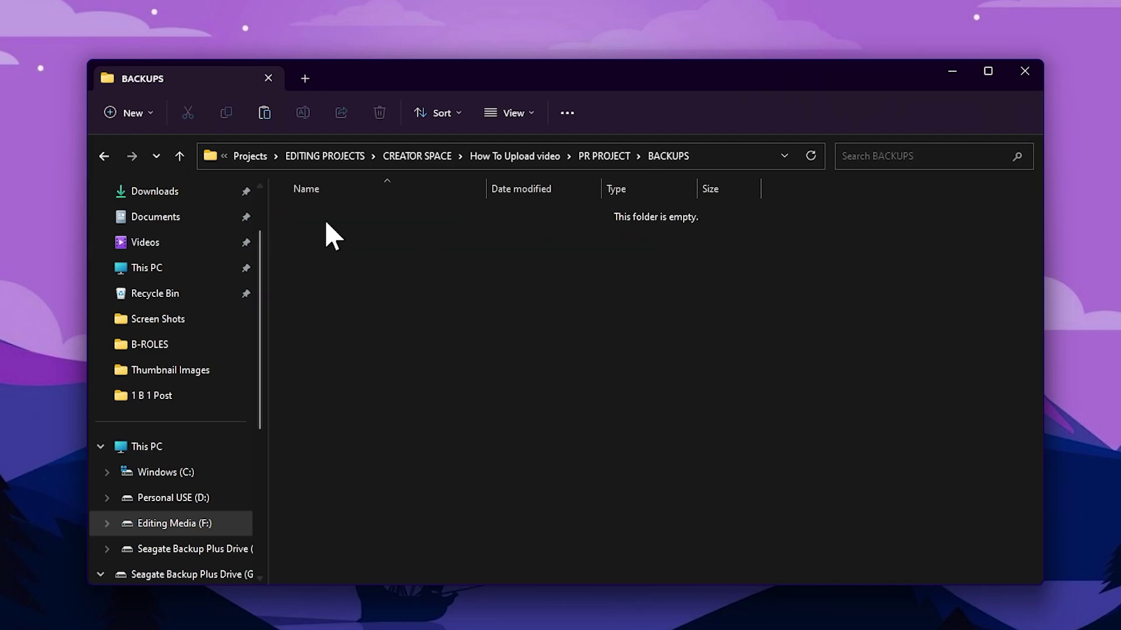
key(alt+Left)
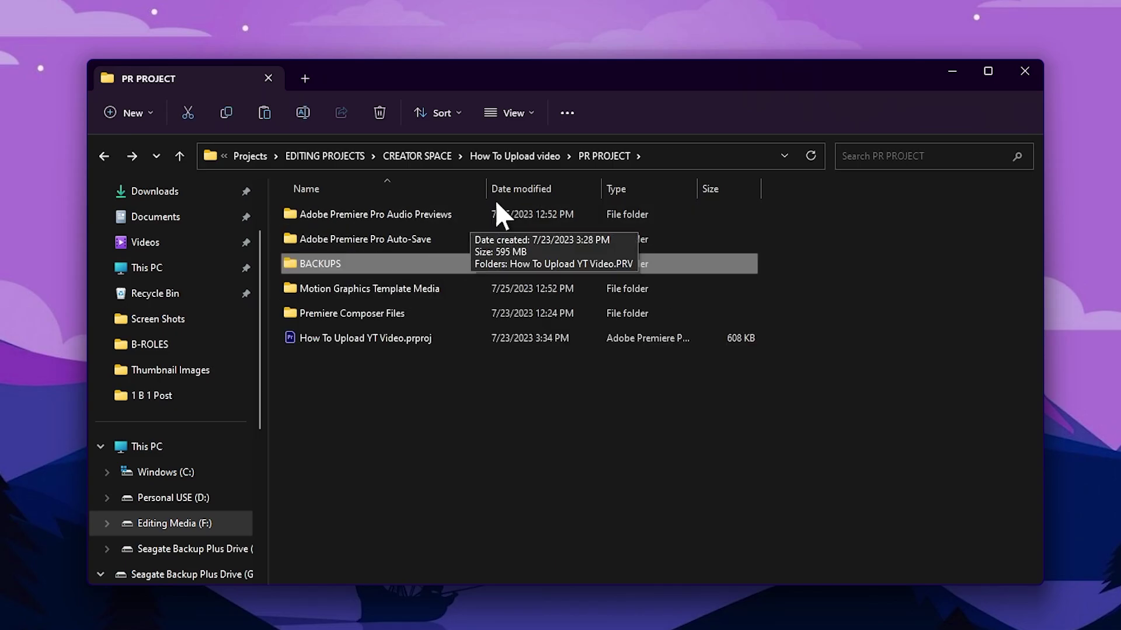
click(505, 156)
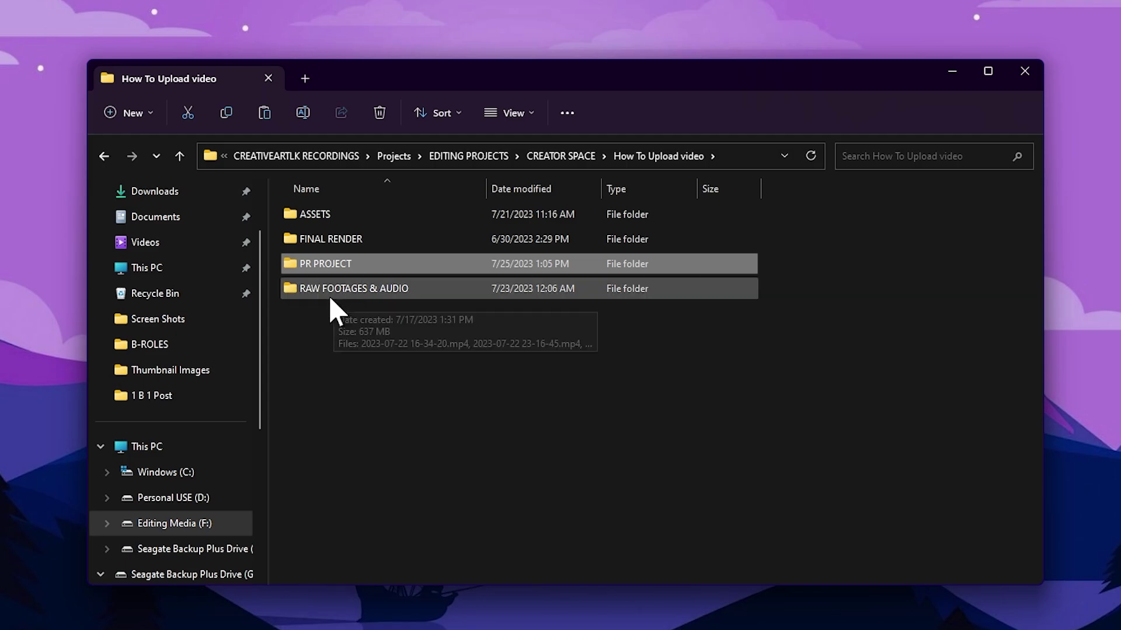
View the contents of the RAW FOOTAGES & AUDIO folder and go back up to the CREATOR SPACE folder
double_click(343, 292)
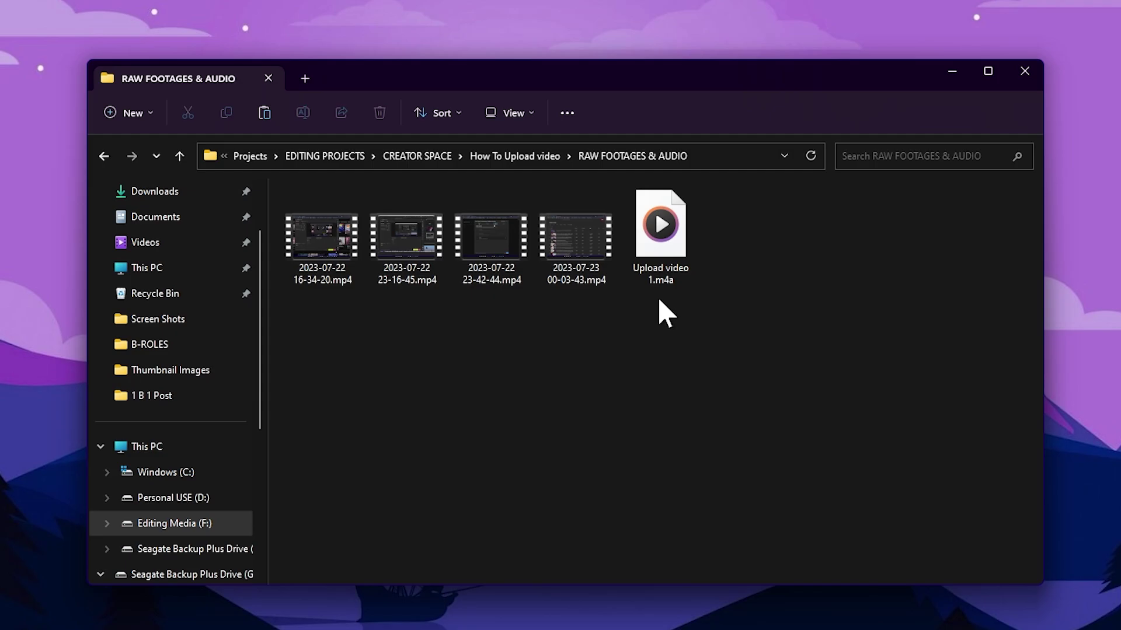
click(515, 155)
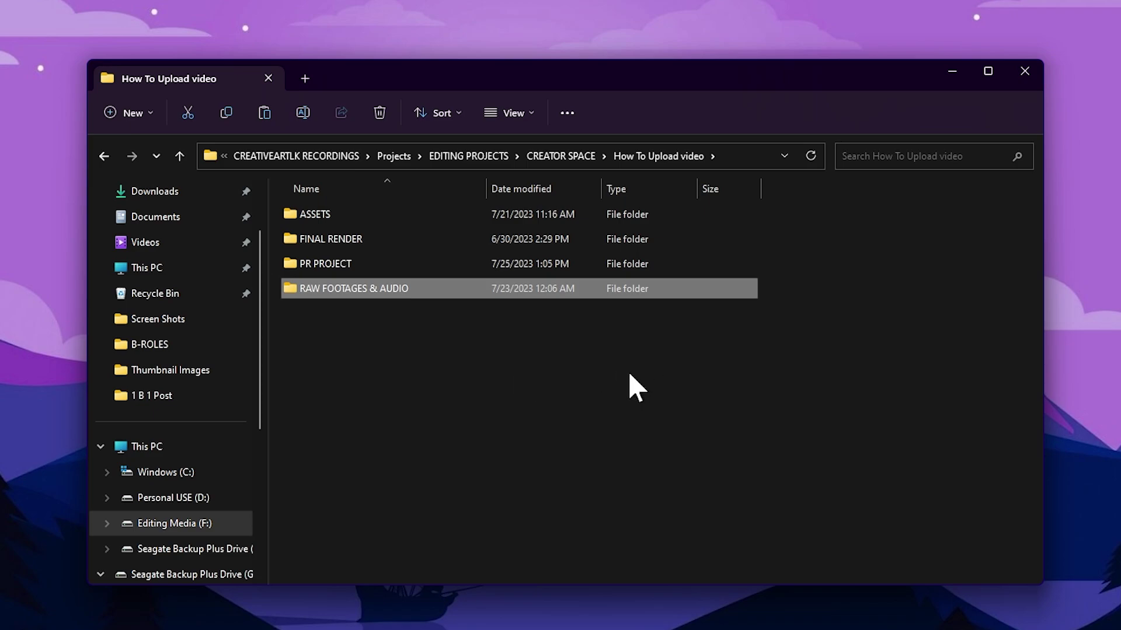
click(572, 156)
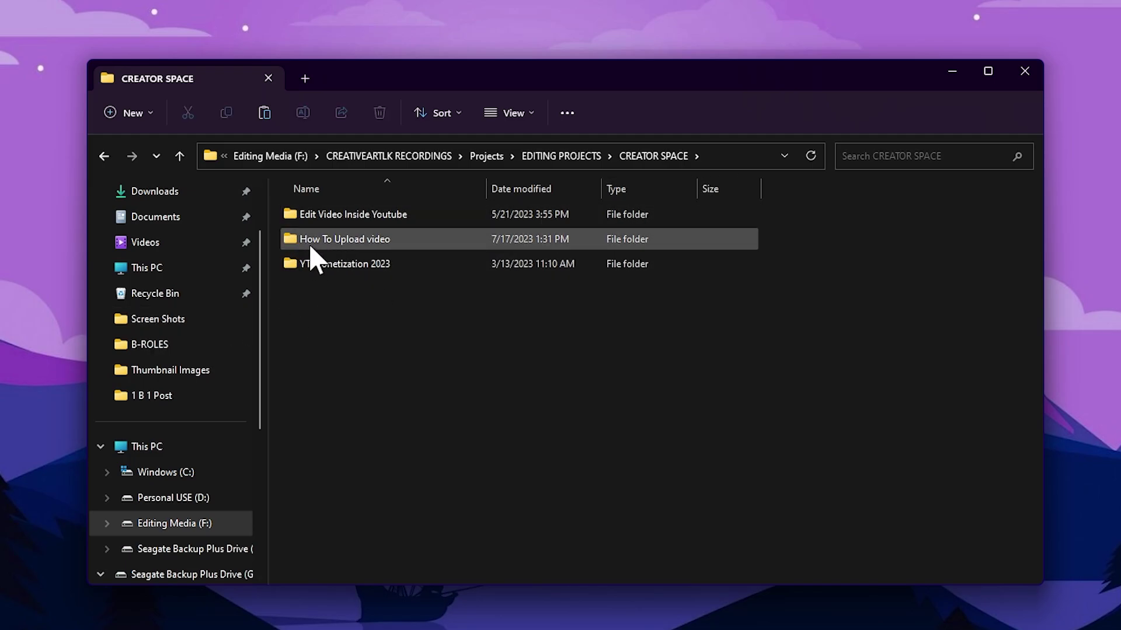
right_click(345, 241)
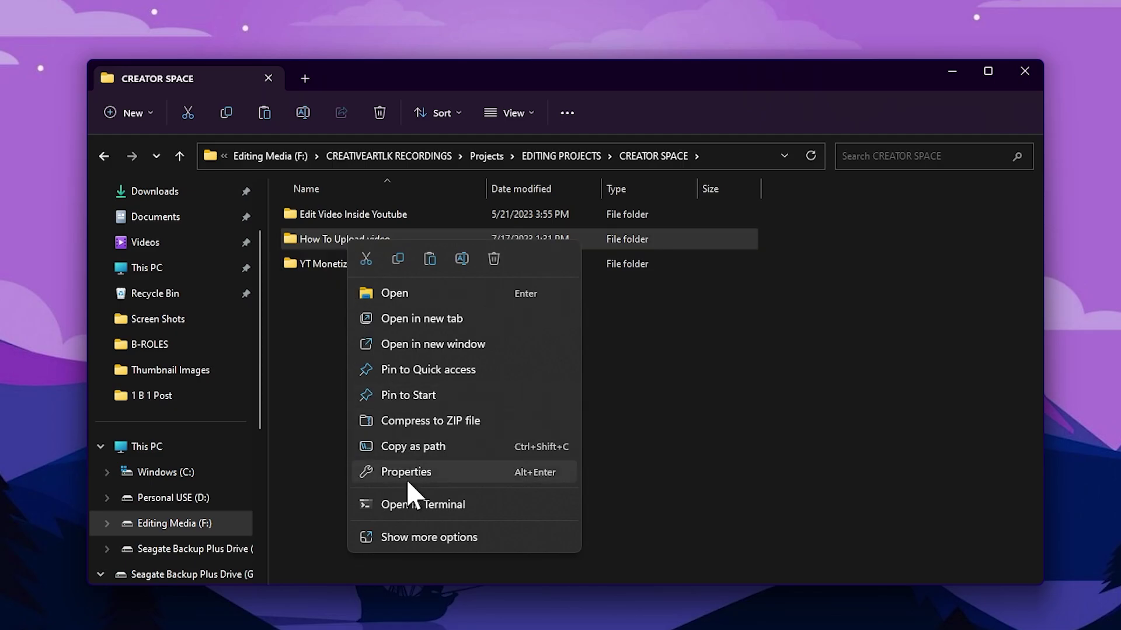
click(317, 313)
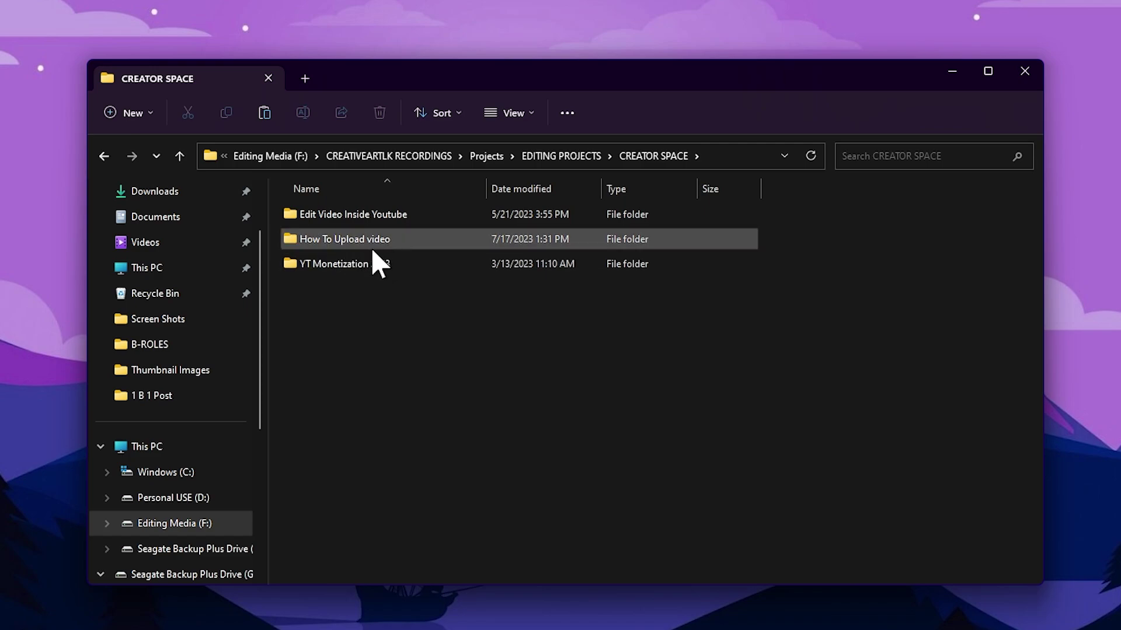
mouse_move(326, 245)
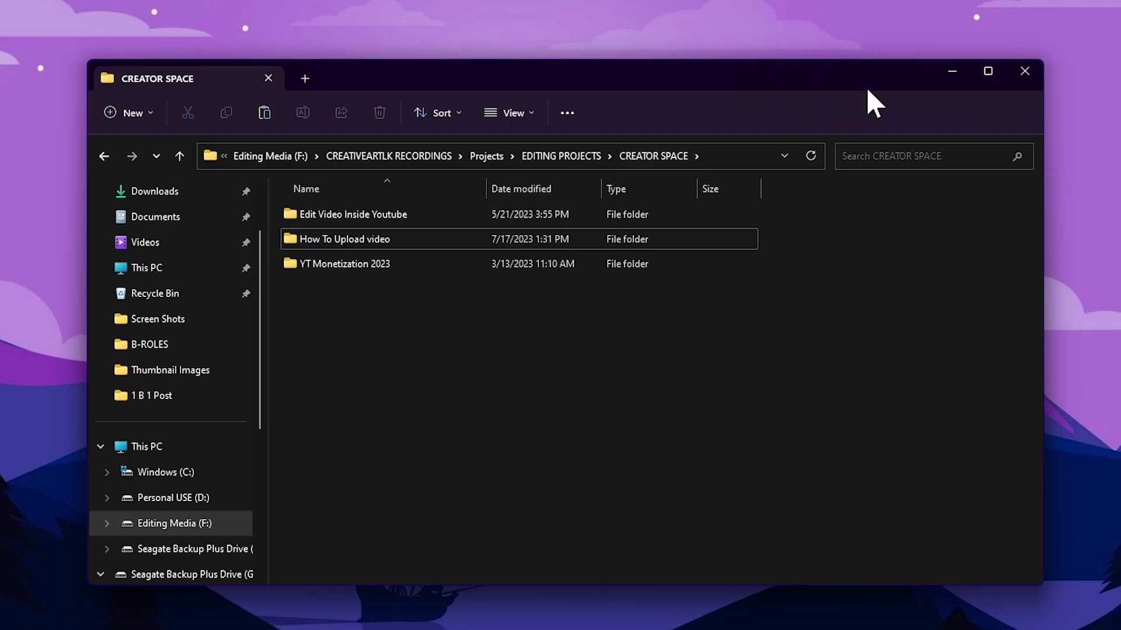
Minimise the folder window, switch to Adobe Premiere Pro and open the most recent HitPaw Voice Changer project
click(951, 70)
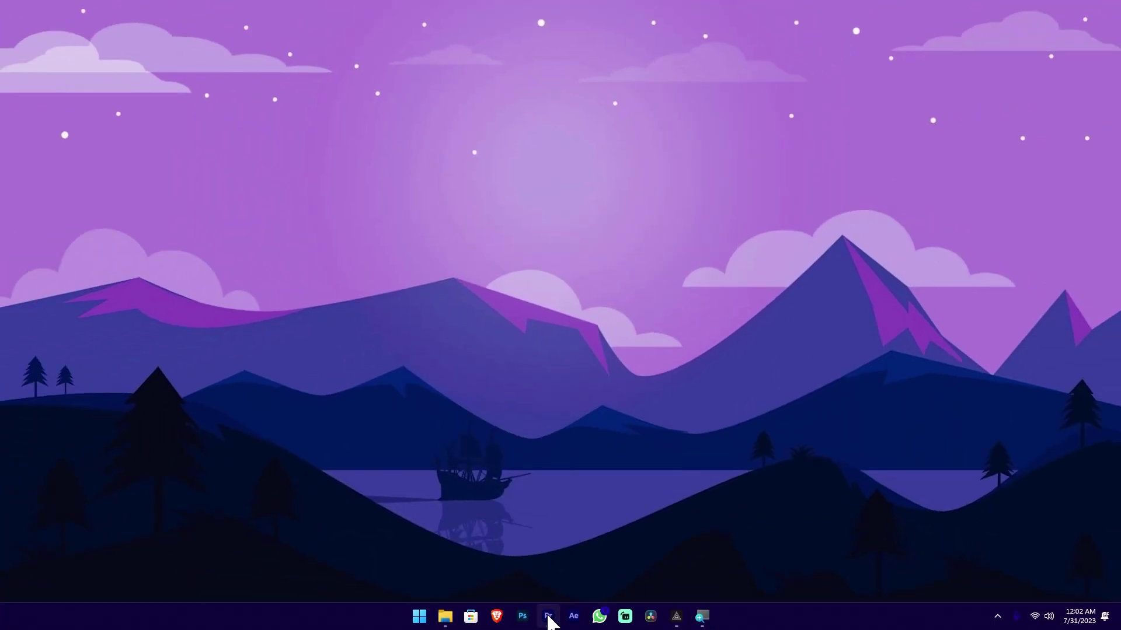
click(548, 616)
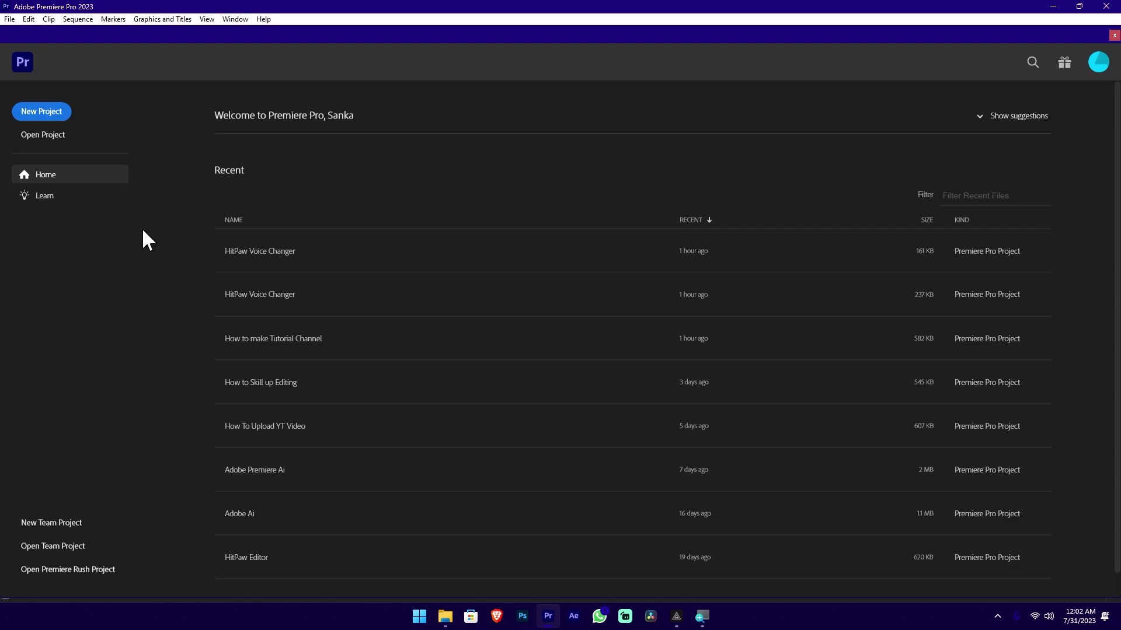
click(300, 253)
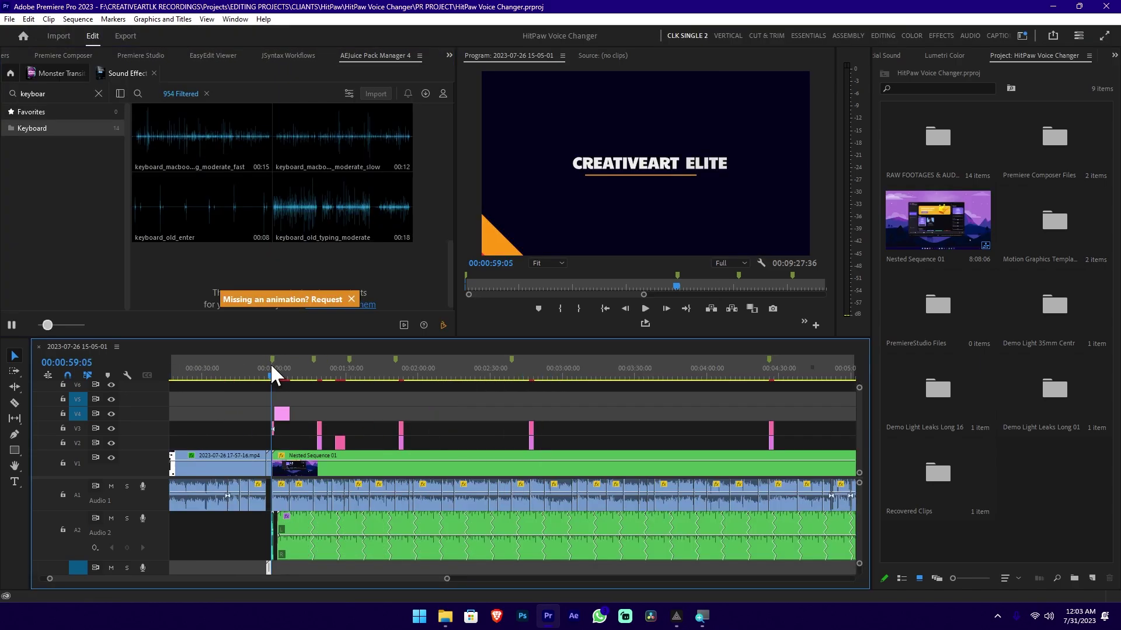
Scrub the sequence around the one-minute mark and examine the clips near the CLK ELITE Intro up close
click(276, 365)
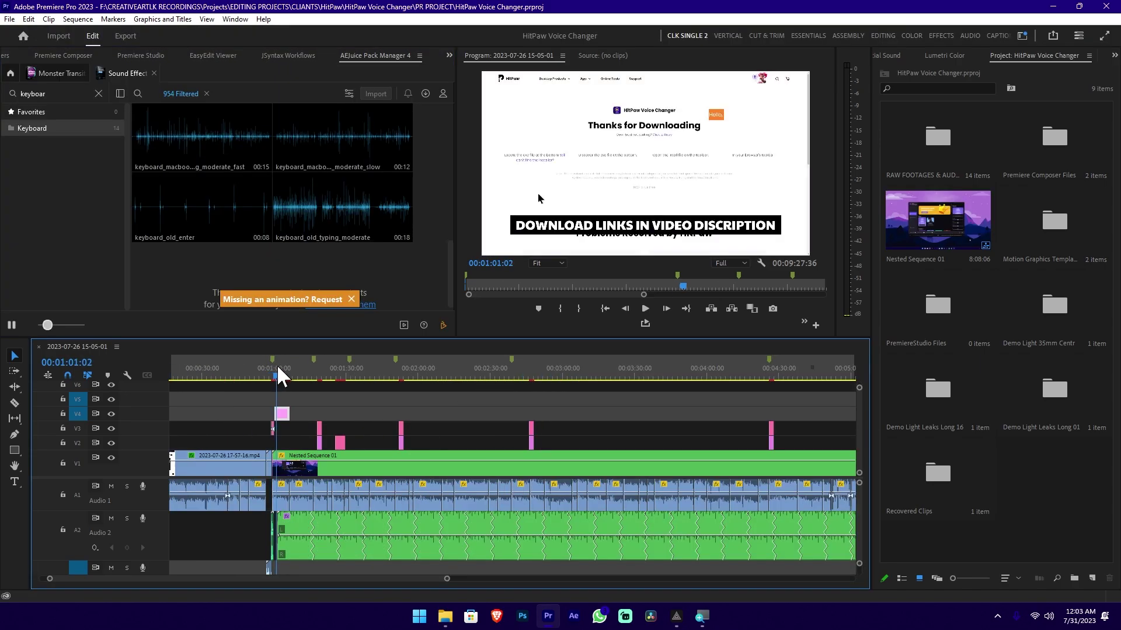
key(equal)
key(equal)
key(equal)
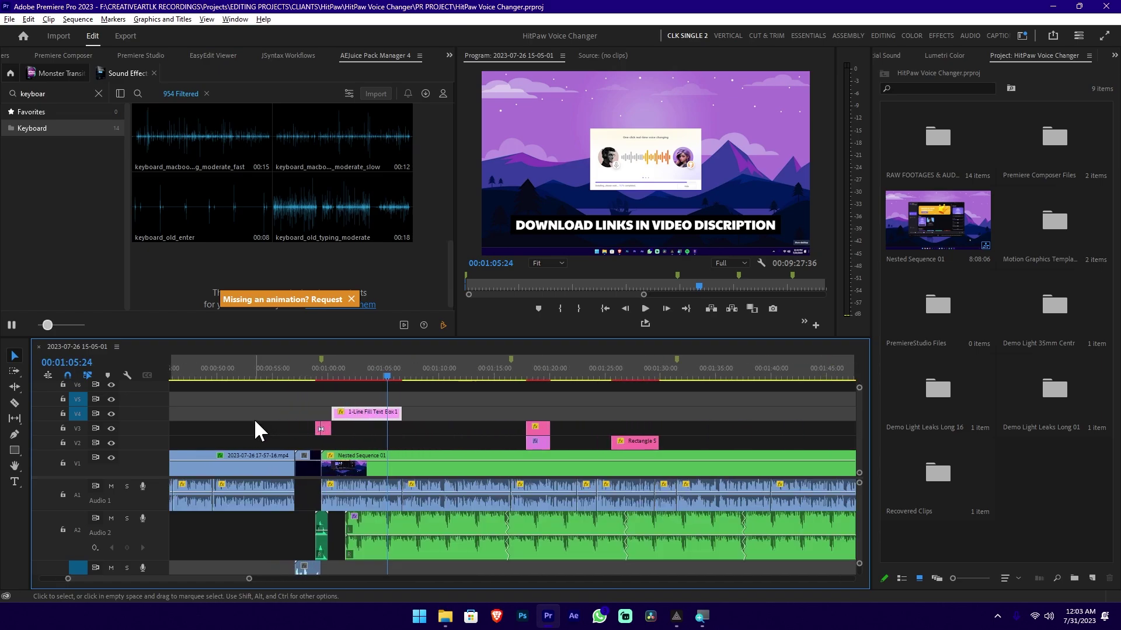
scroll(303, 410, up, 2)
drag(383, 375, 425, 384)
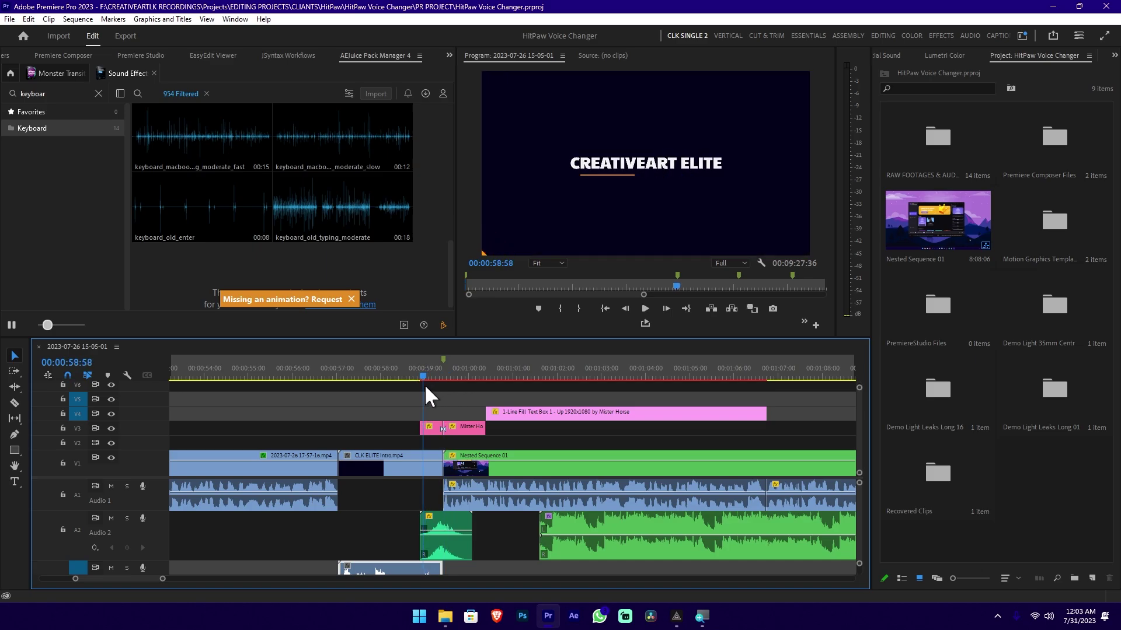
click(12, 19)
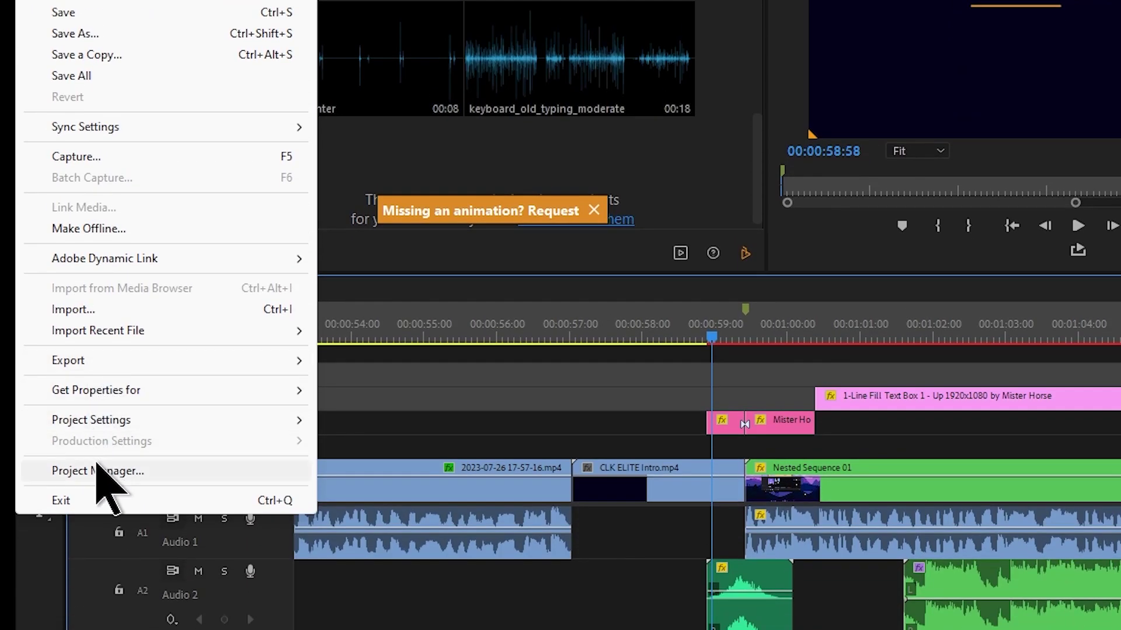
click(136, 476)
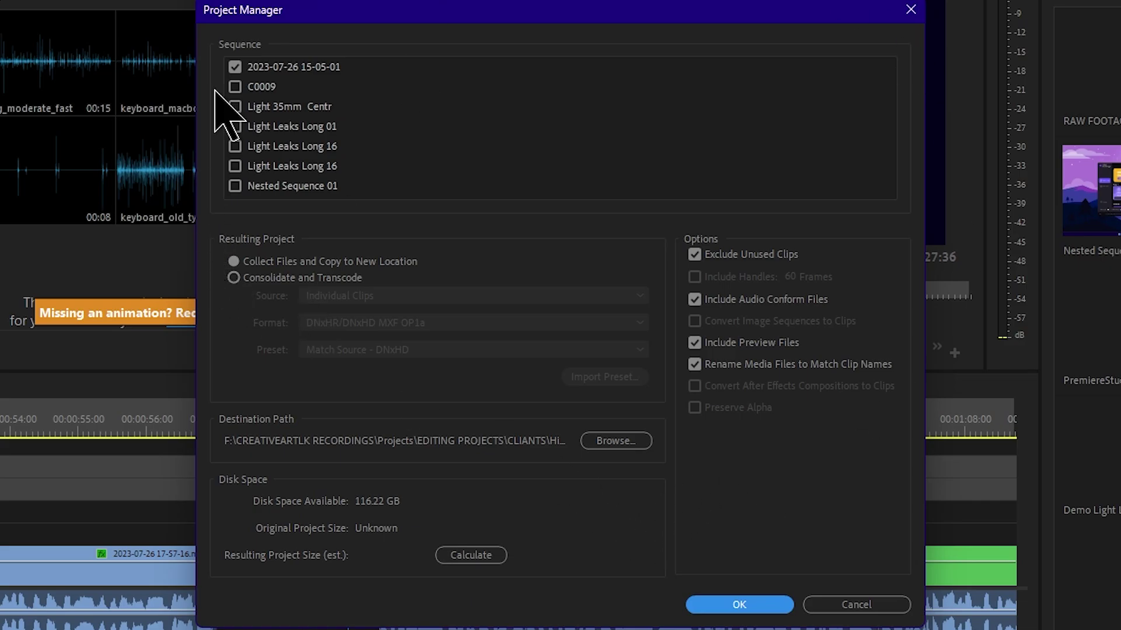
click(235, 66)
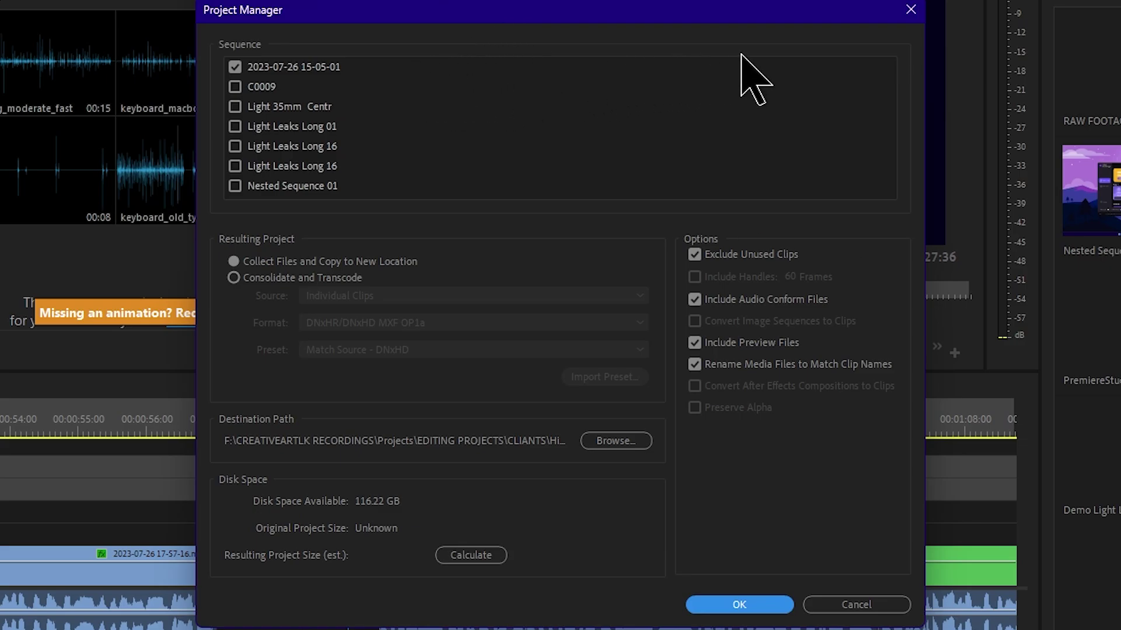
click(911, 11)
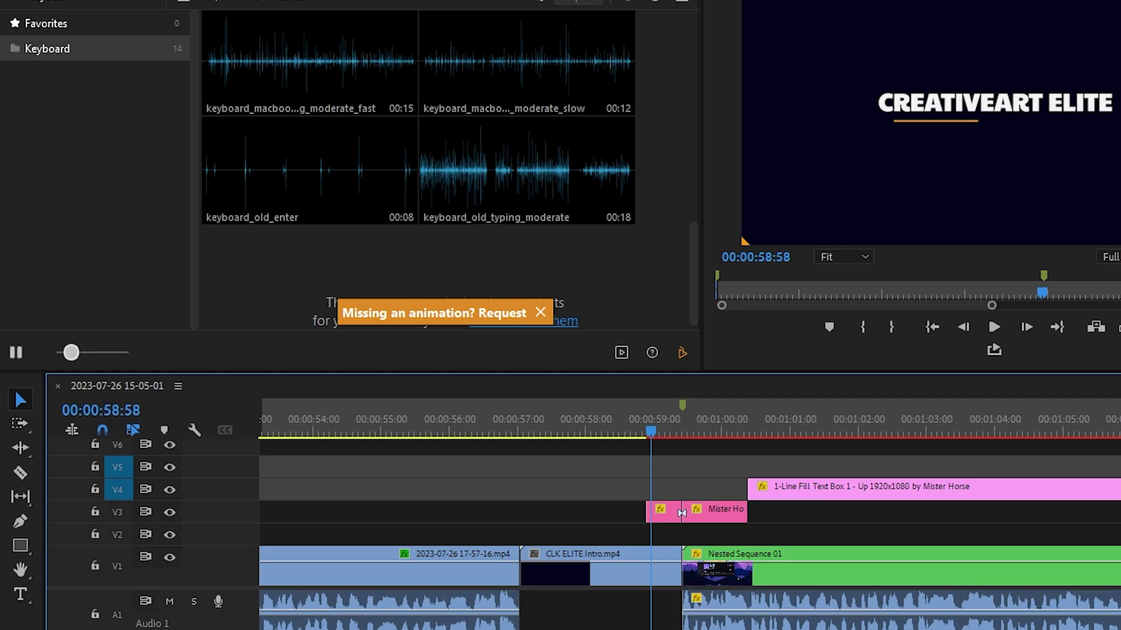
Open the Project Manager and browse for a destination path in the Temp folder on the Editing Media (F:) drive
key(alt+f)
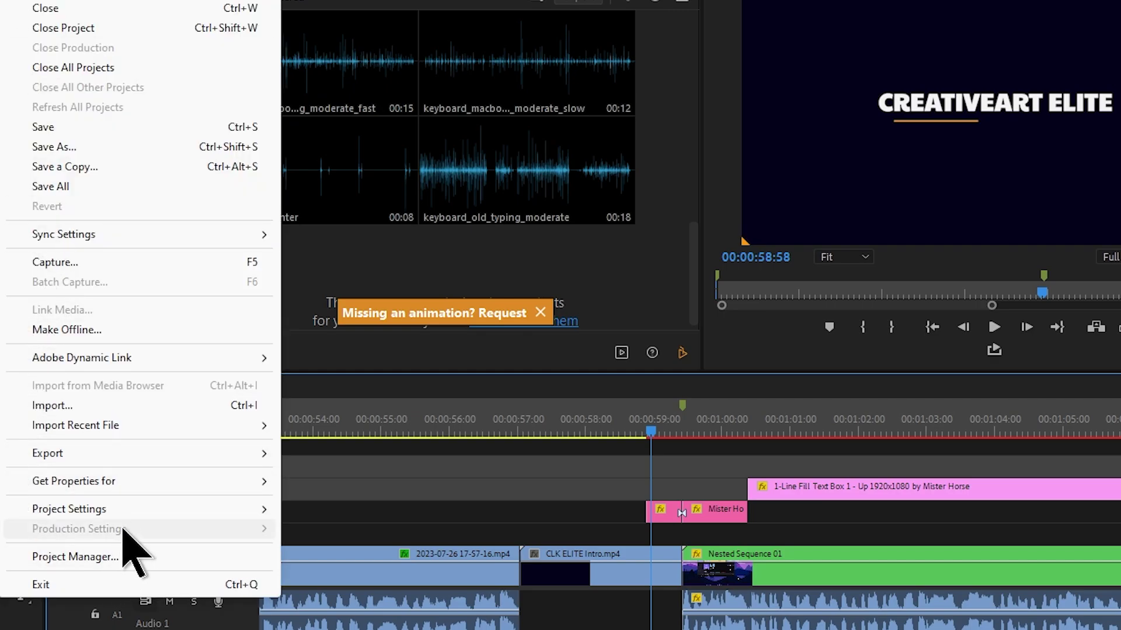
click(113, 557)
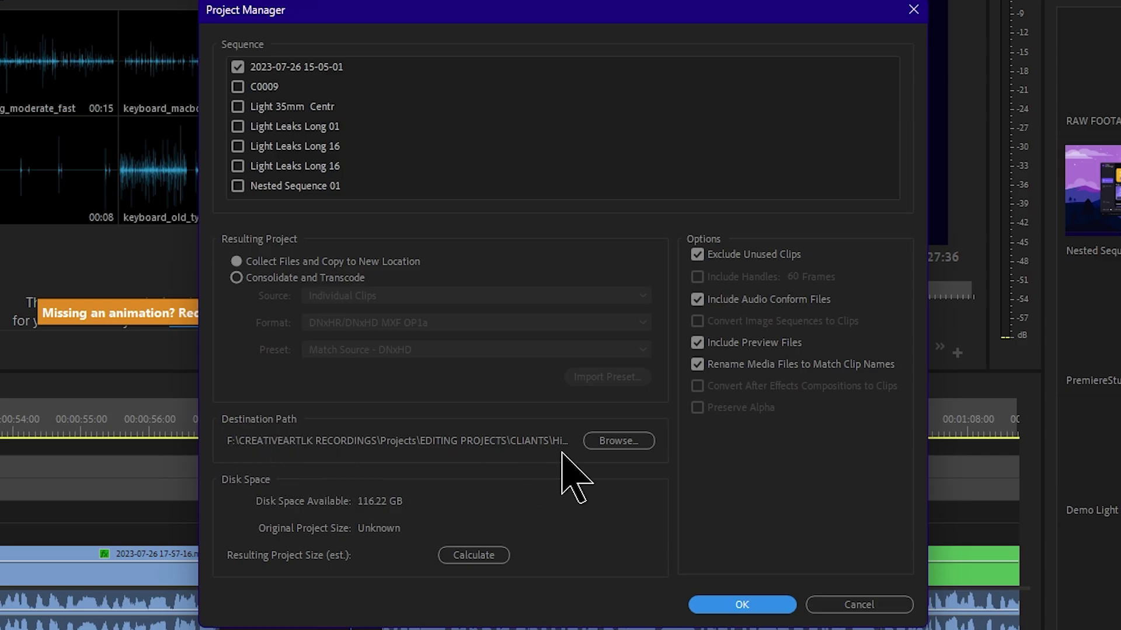
click(619, 442)
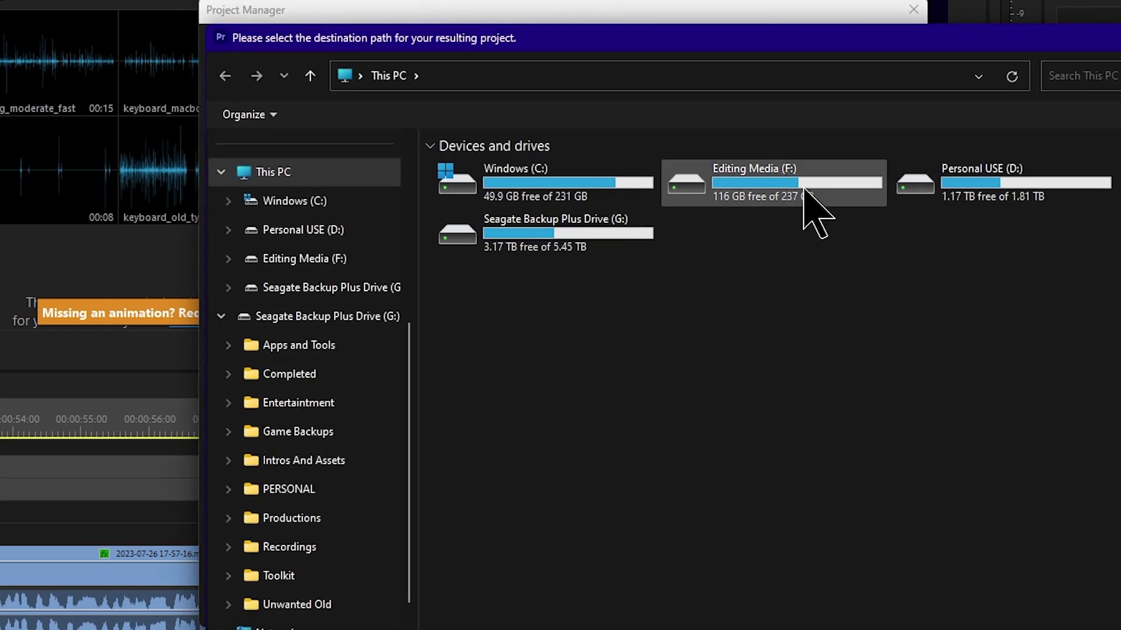
double_click(787, 185)
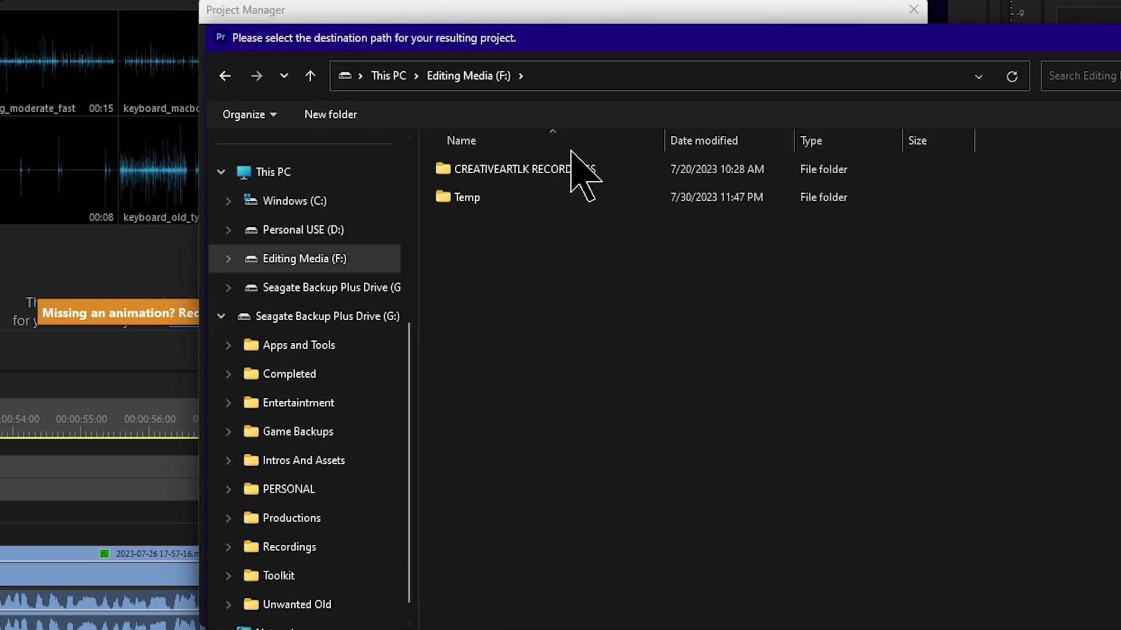
double_click(528, 201)
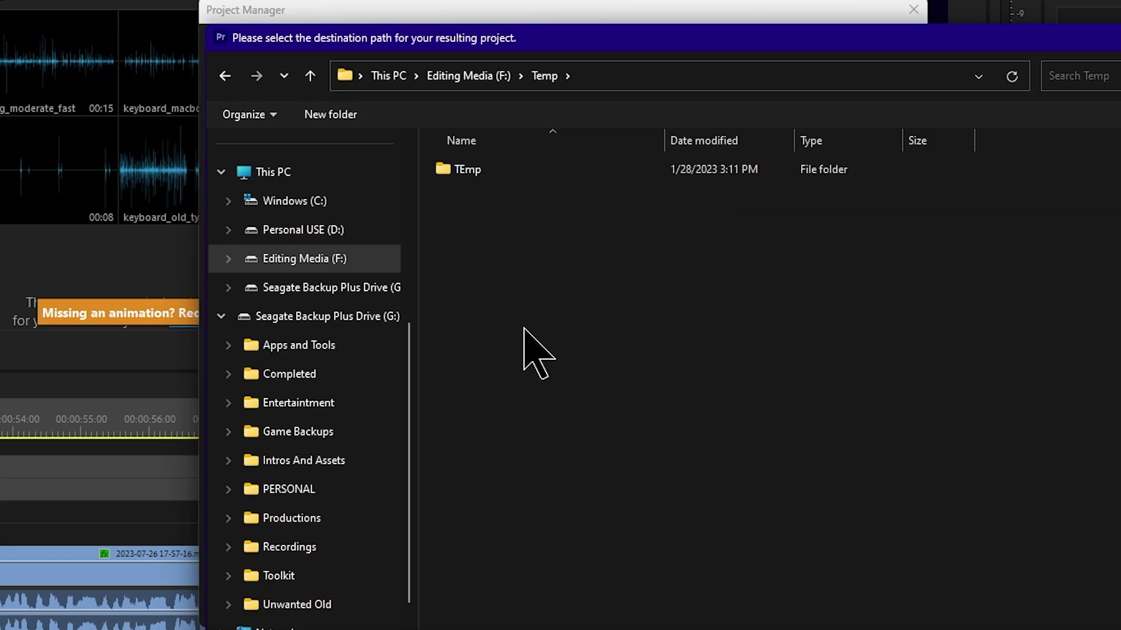
Create a folder named Test PR inside Temp and select it as the destination for the resulting project
key(ctrl+shift+n)
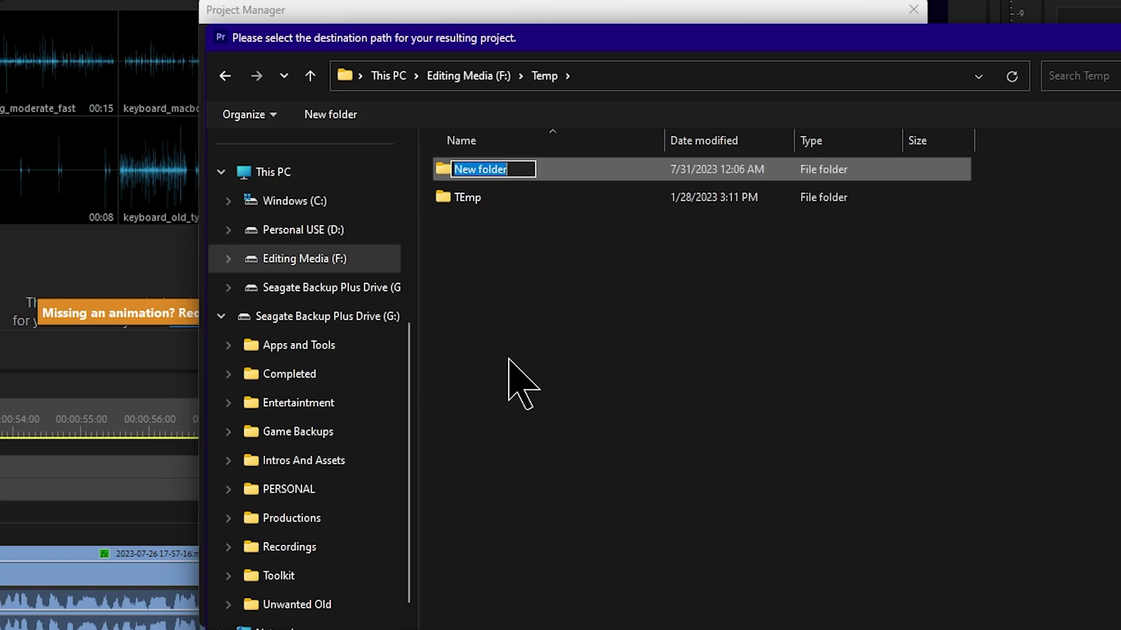
text(Test PR)
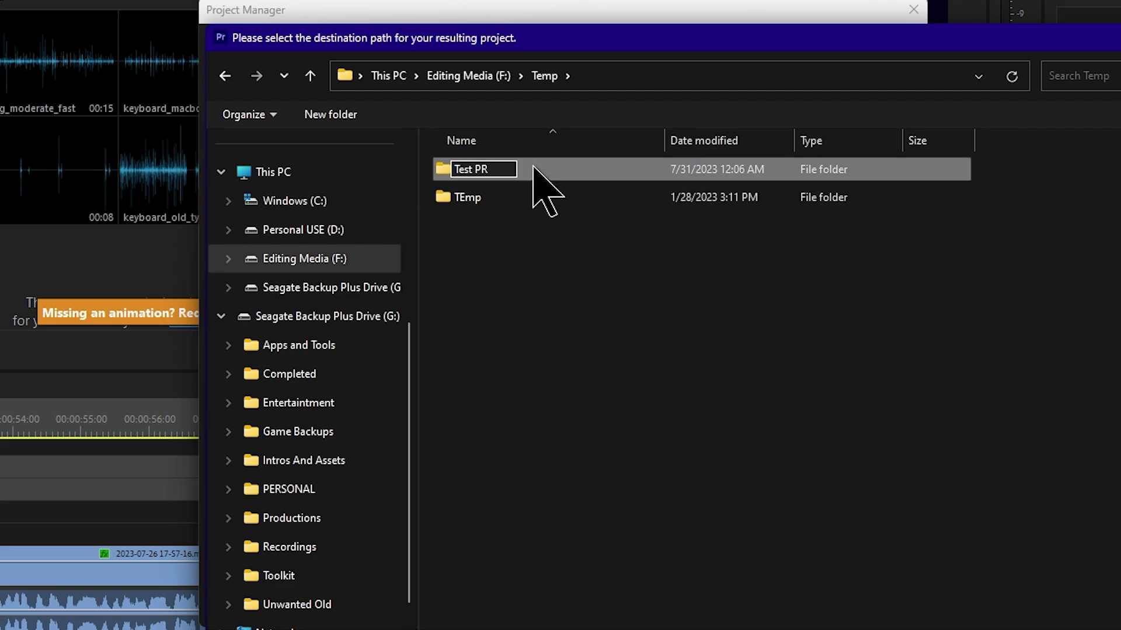
key(Return)
key(Return)
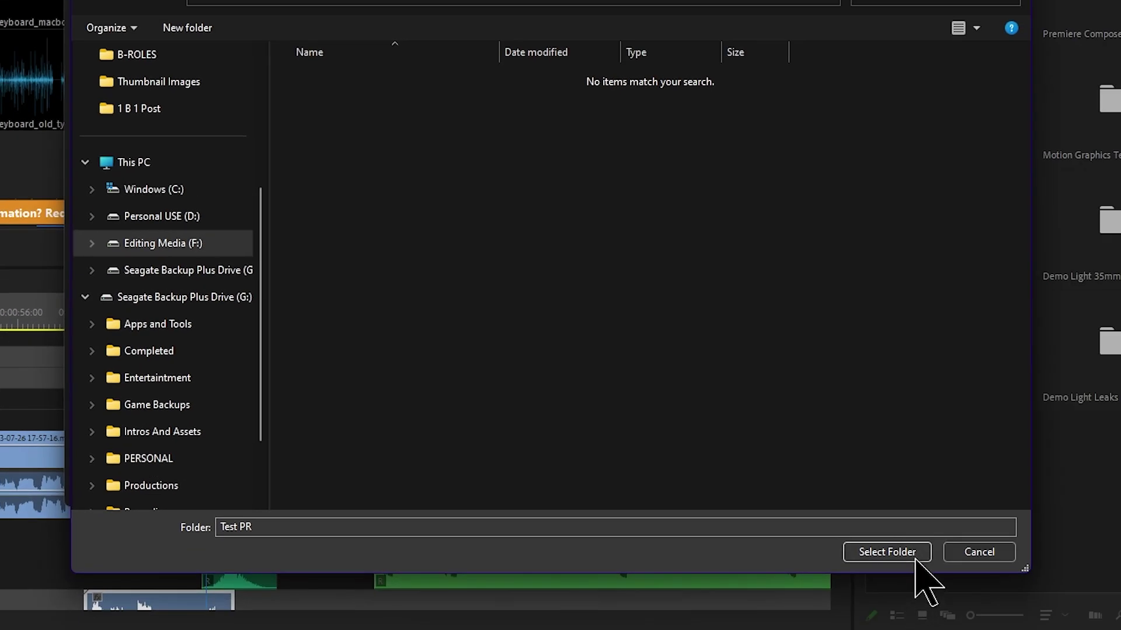
click(915, 559)
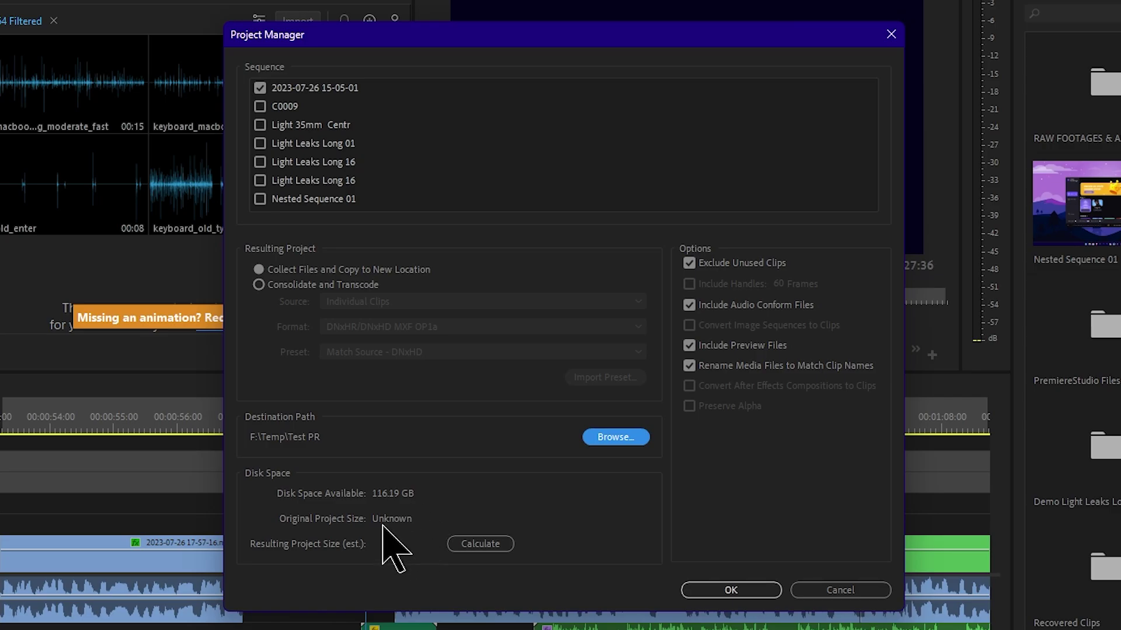
click(477, 542)
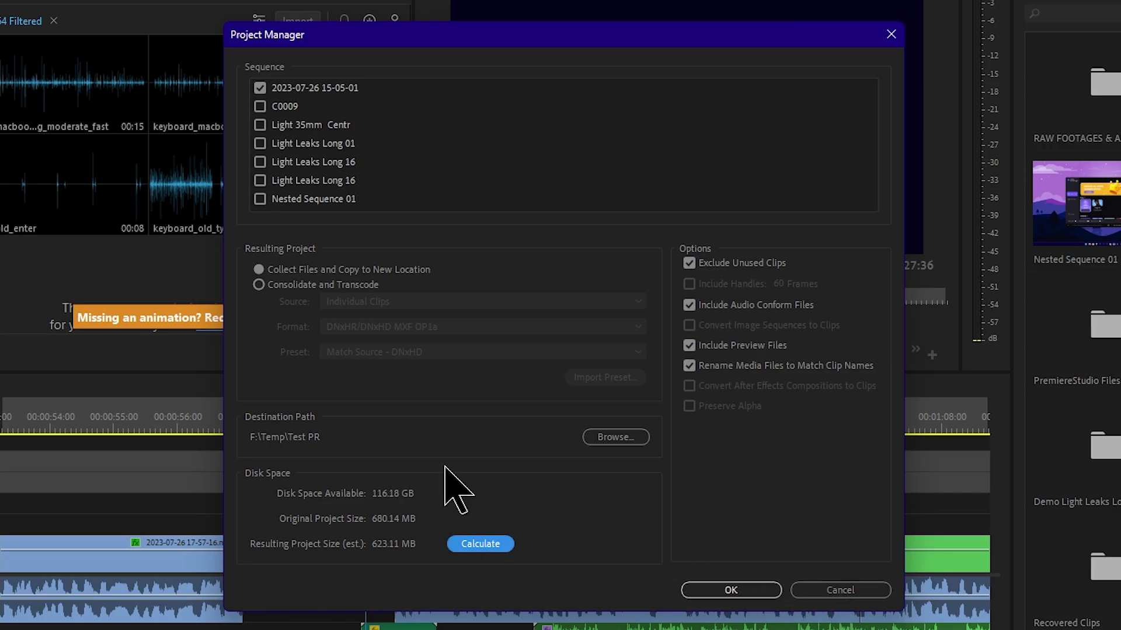
click(730, 589)
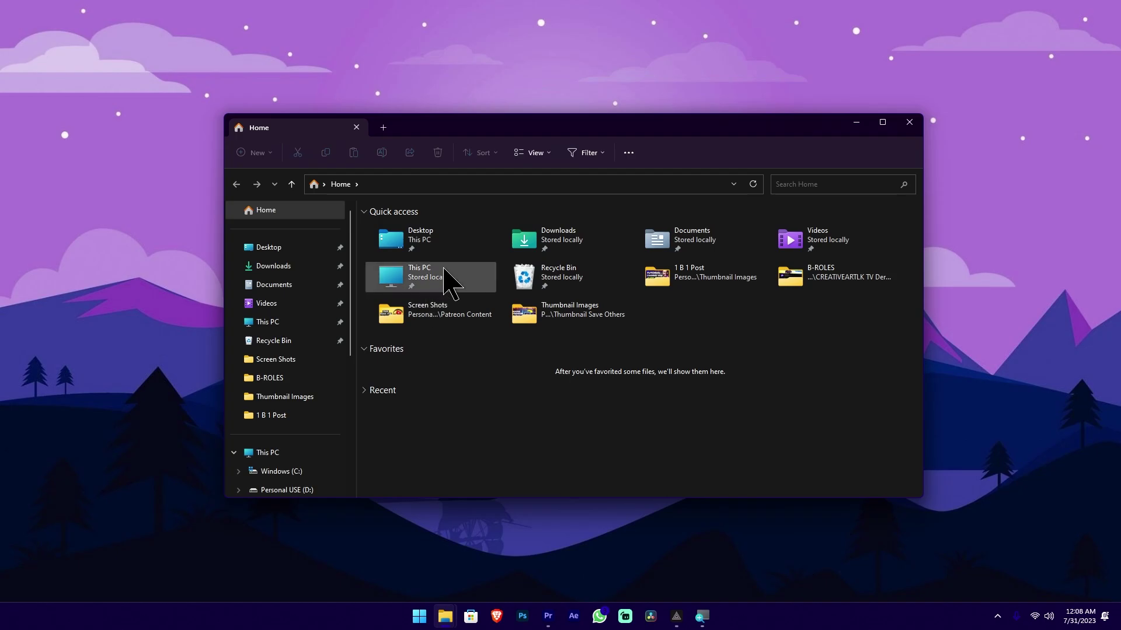
Open the Test PR folder in Temp on Editing Media (F:) in File Explorer and check the copied project folder's details
double_click(444, 274)
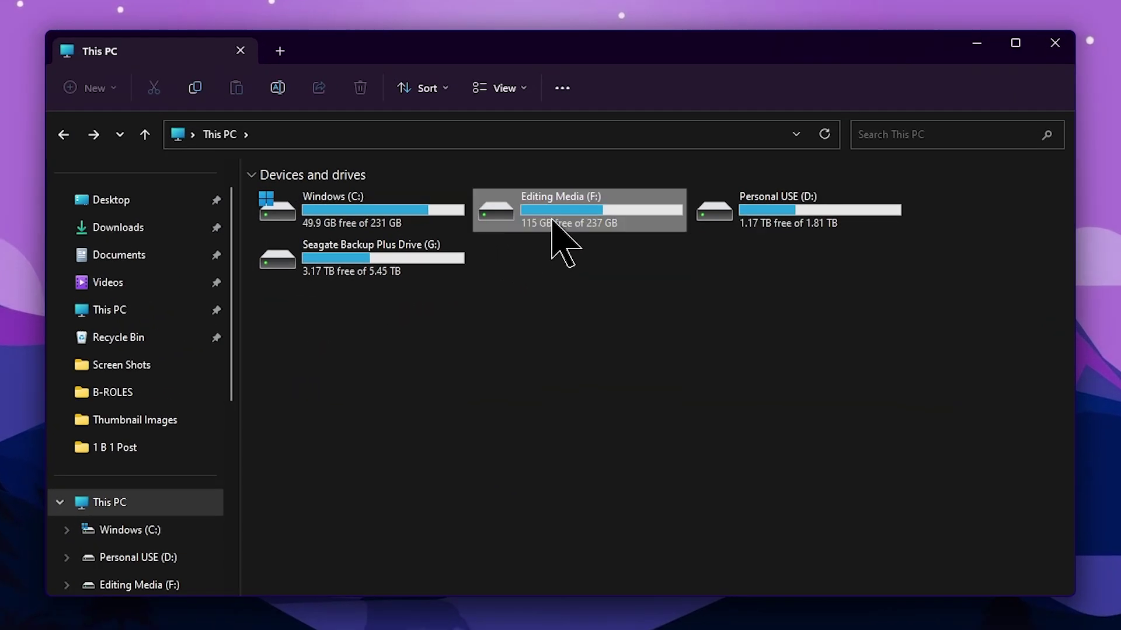
double_click(553, 221)
double_click(290, 221)
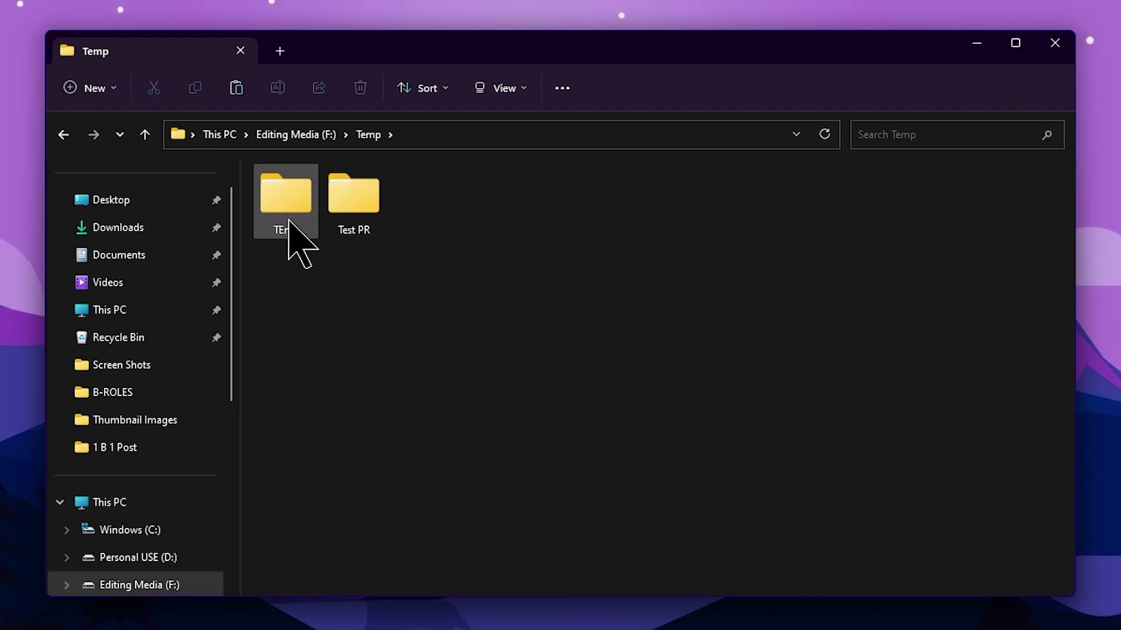
click(354, 200)
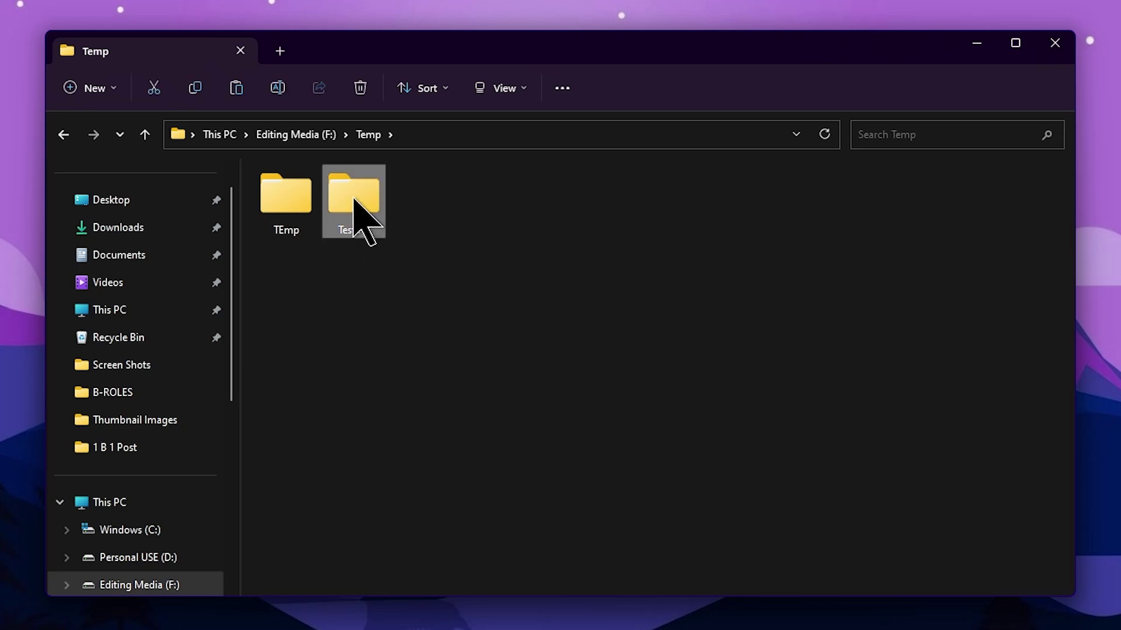
double_click(354, 200)
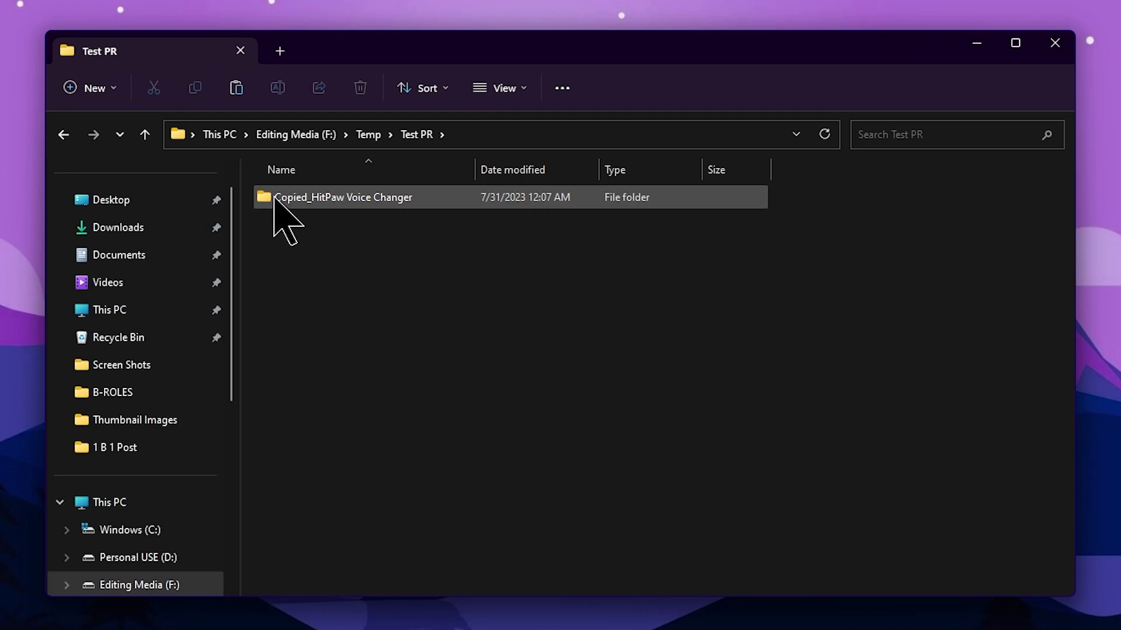
mouse_move(282, 204)
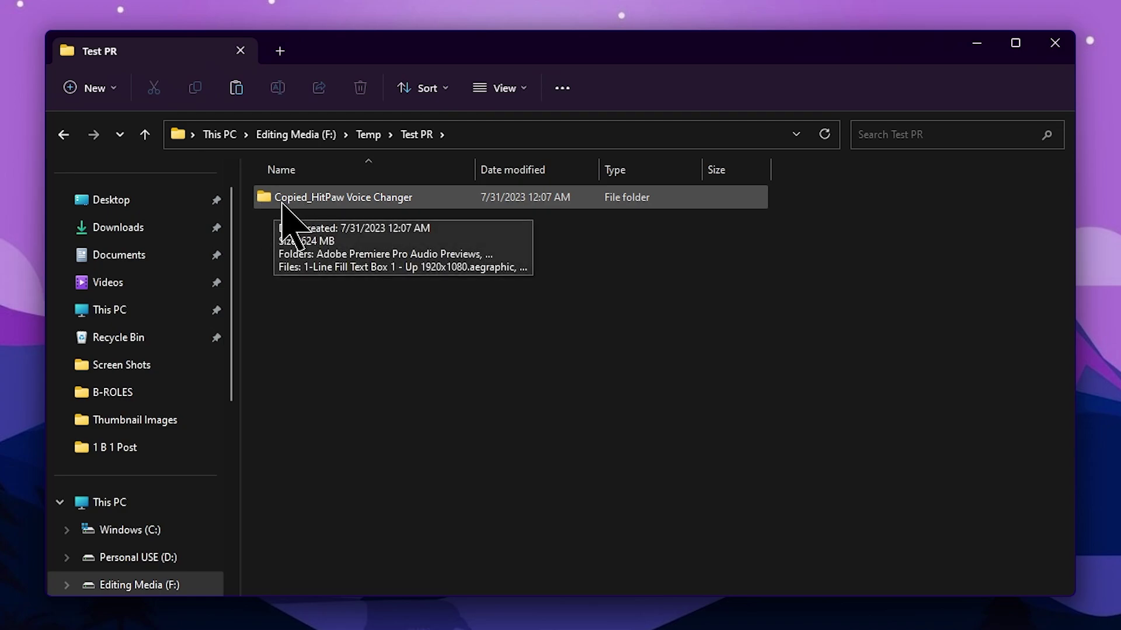
Open the Copied_HitPaw Voice Changer folder and examine the collected video clips, audio files and After Effects graphics
double_click(386, 199)
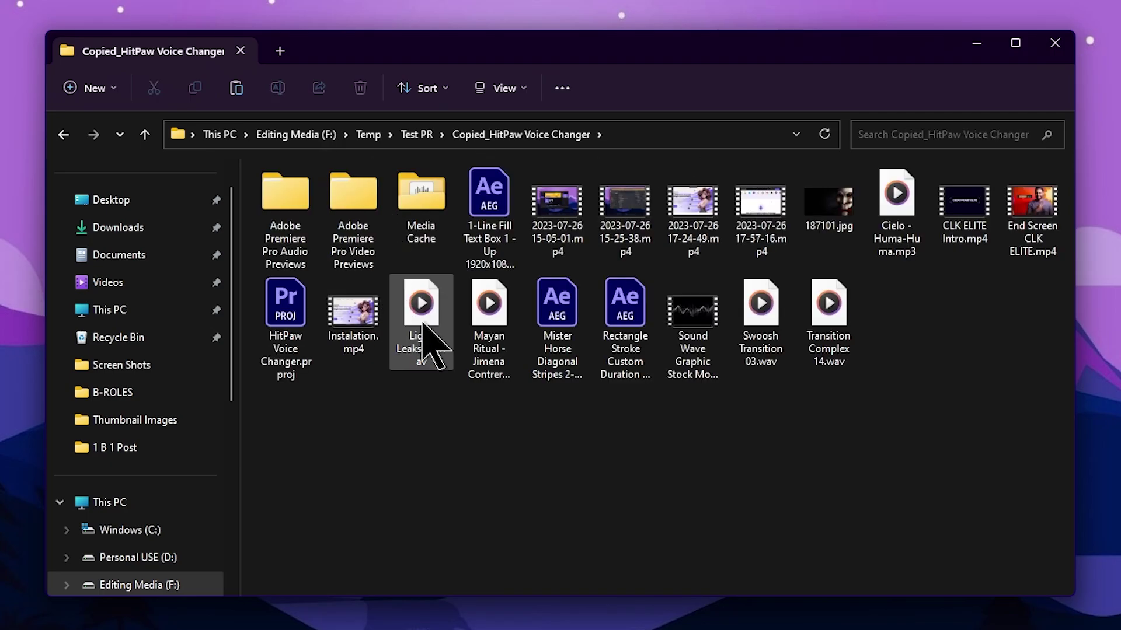
click(567, 218)
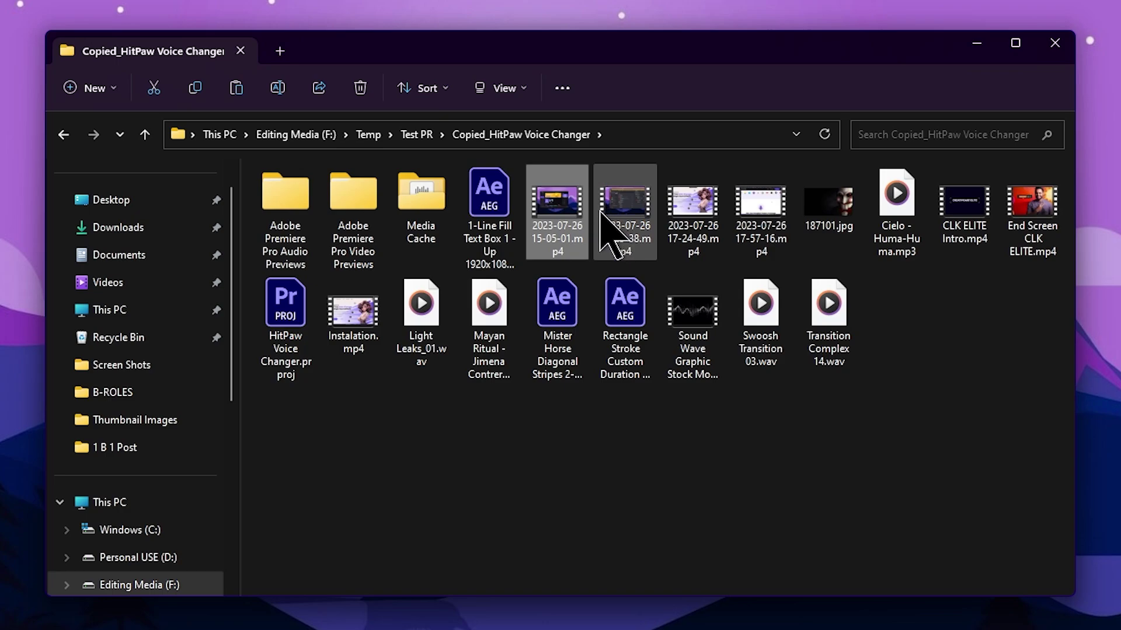
drag(413, 404, 494, 349)
drag(758, 408, 817, 364)
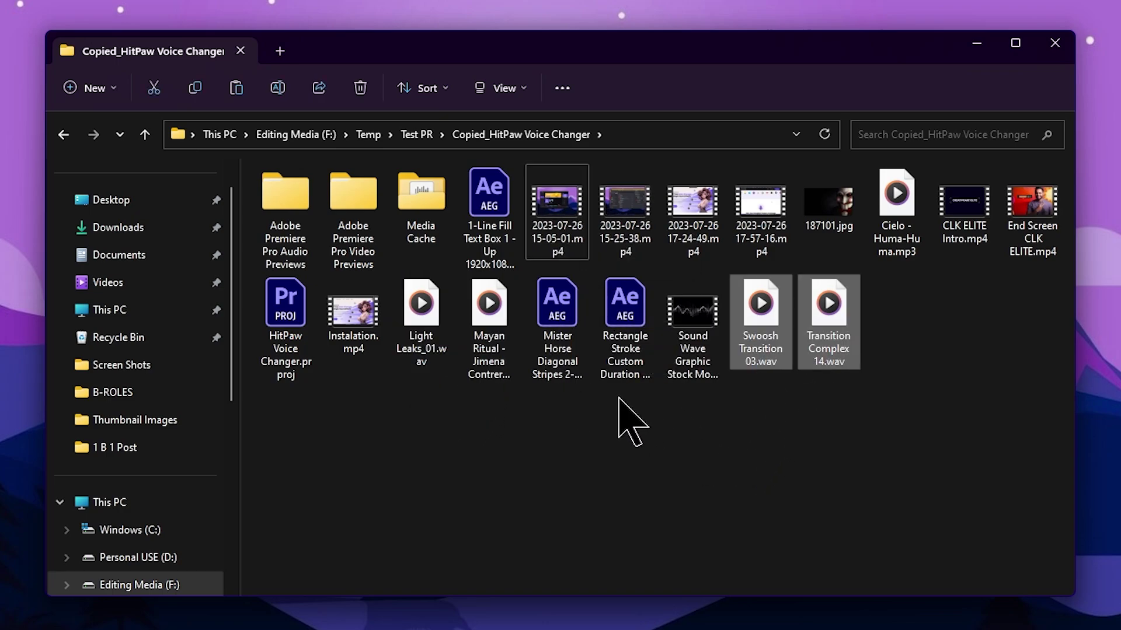
mouse_move(543, 431)
mouse_down()
mouse_move(581, 390)
mouse_move(645, 362)
mouse_move(620, 343)
mouse_move(636, 322)
mouse_up()
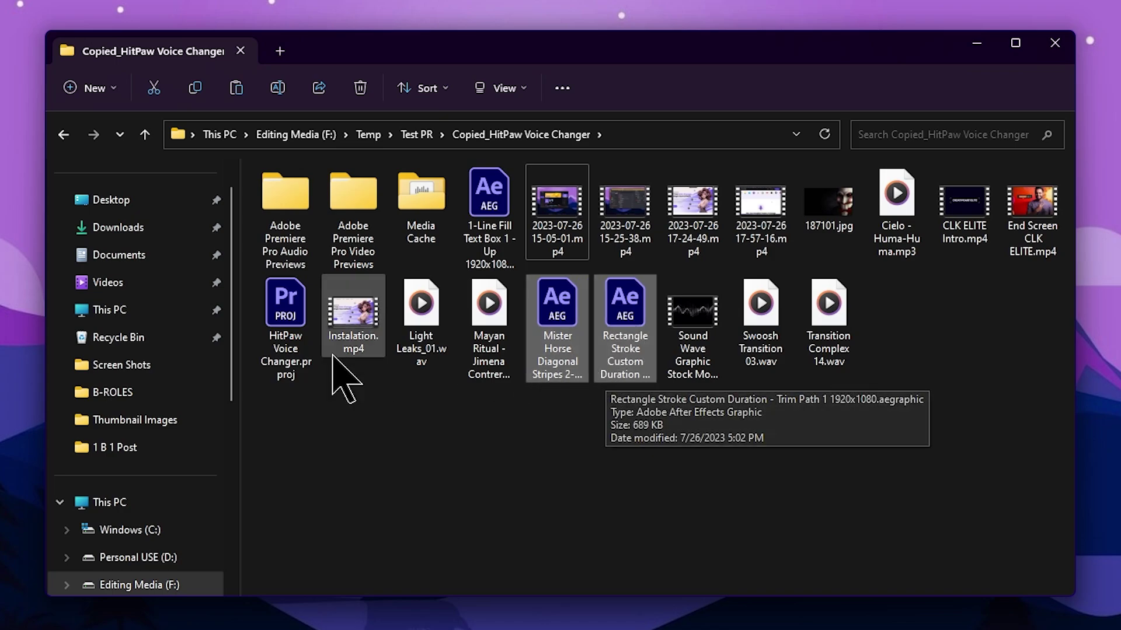
click(287, 407)
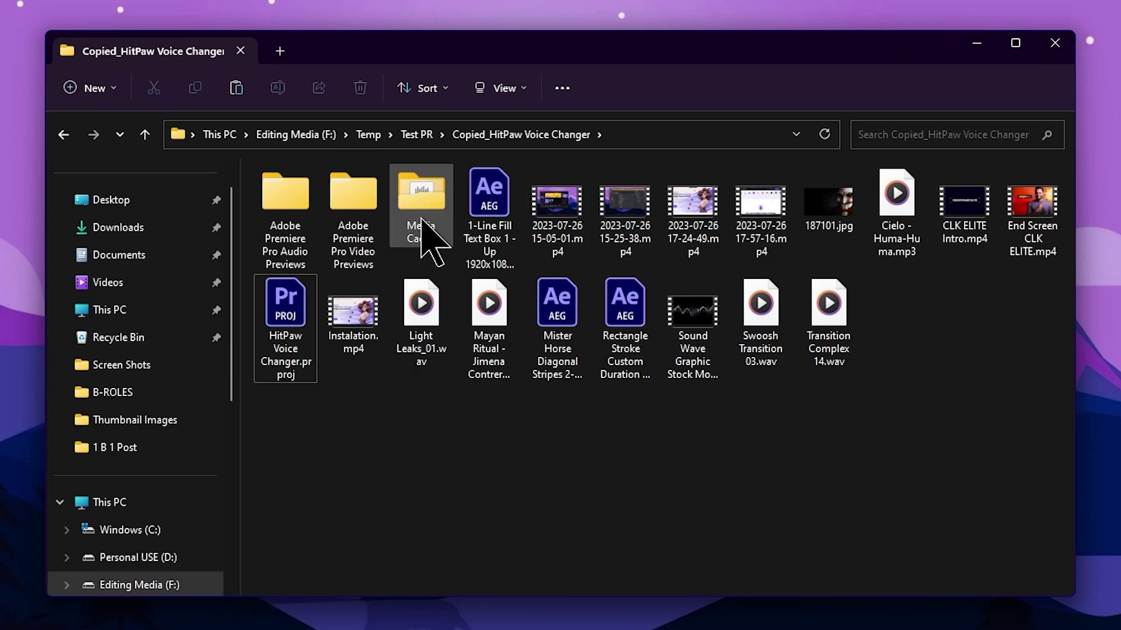
Examine the Media Cache folder, the Premiere Pro video and audio preview folders, and the HitPaw Voice Changer project file
click(424, 237)
click(367, 242)
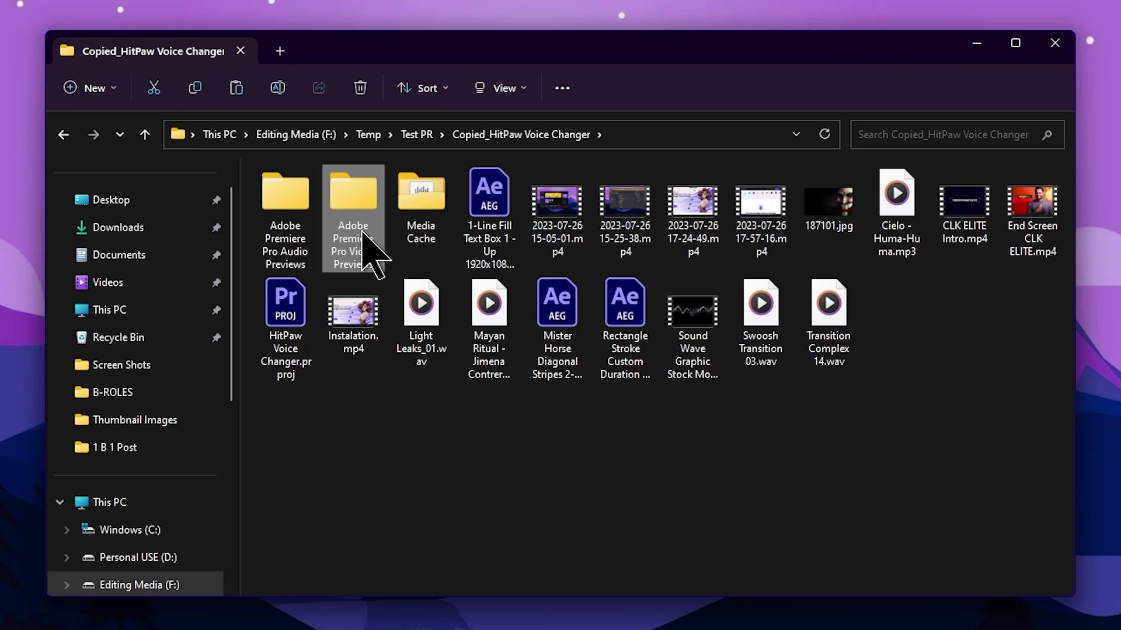
click(294, 236)
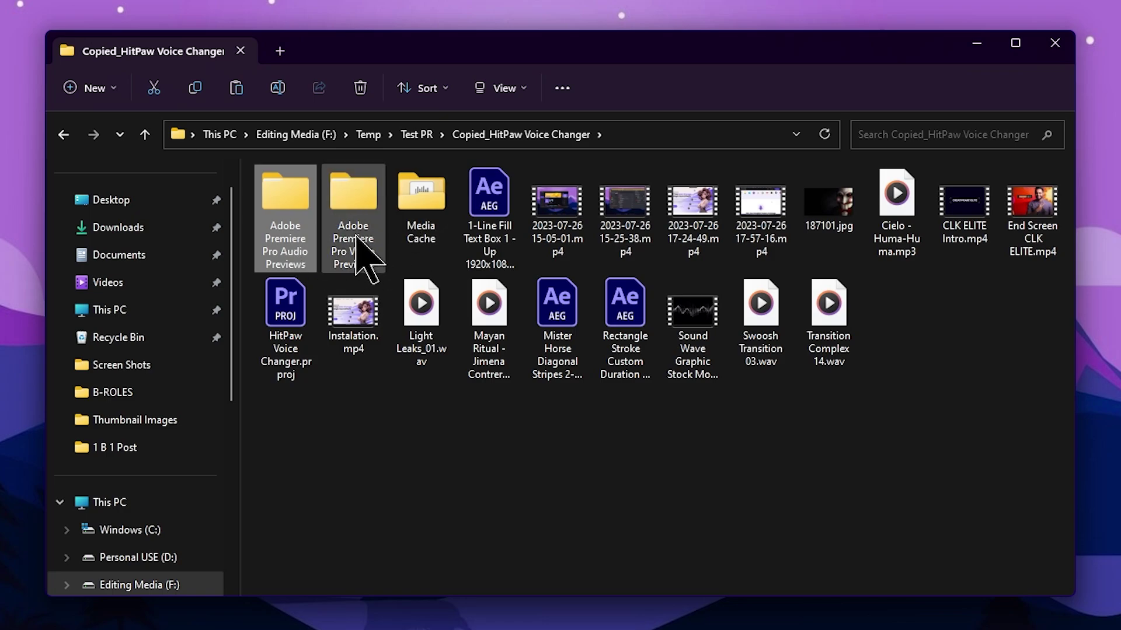
mouse_move(406, 257)
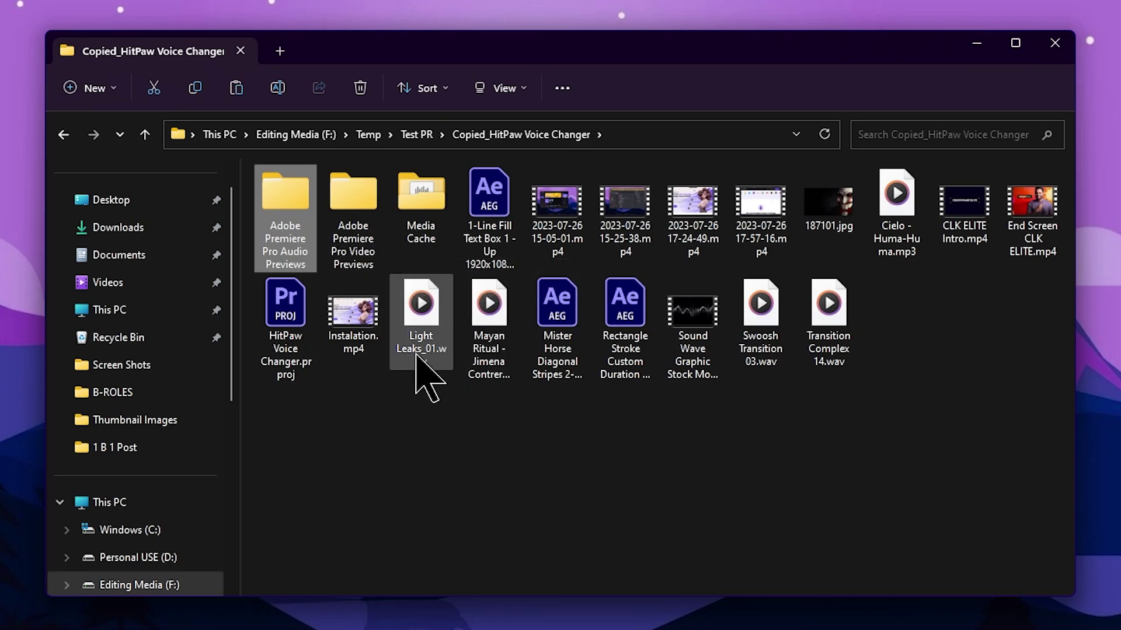
click(288, 357)
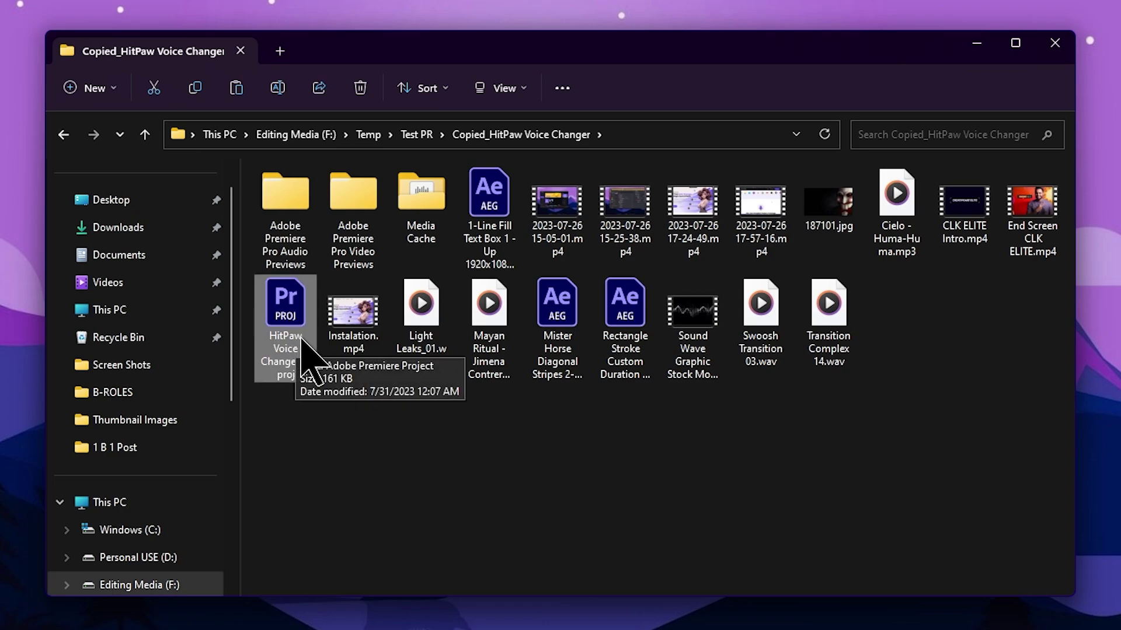
click(403, 267)
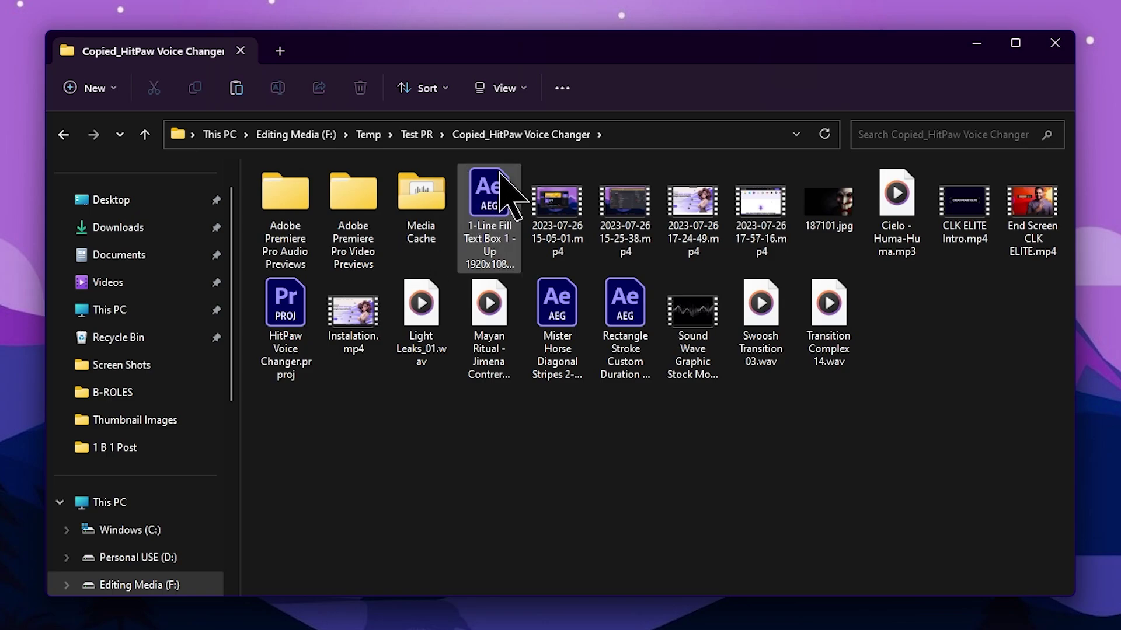
Check the copied folder's details in Test PR, recheck the project file and Media Cache inside it, and return to Test PR
click(416, 136)
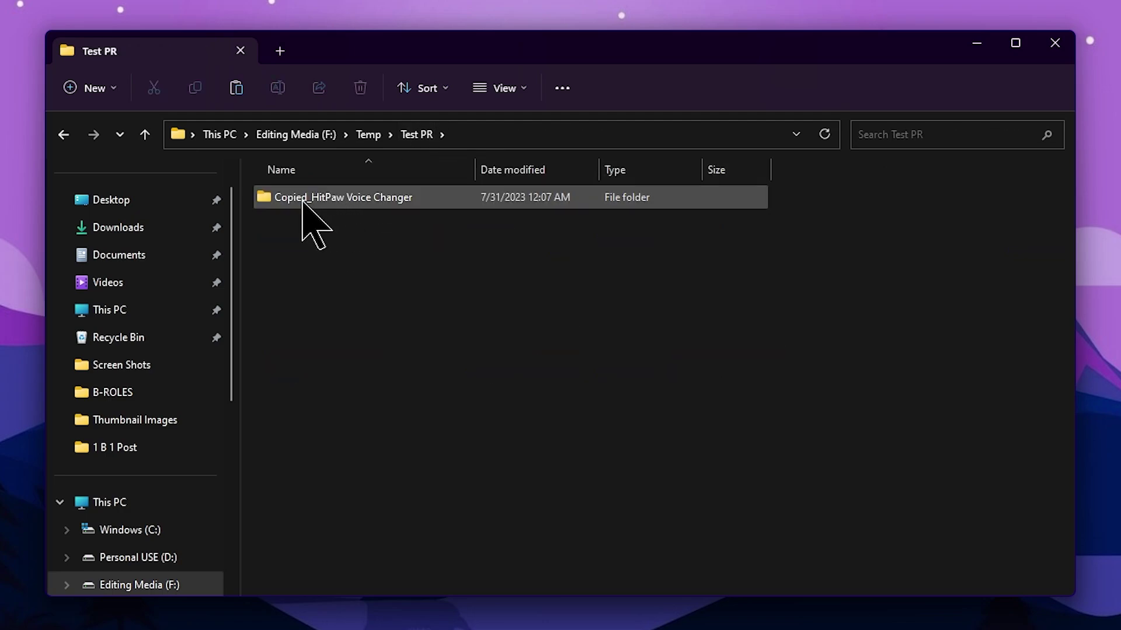
mouse_move(356, 201)
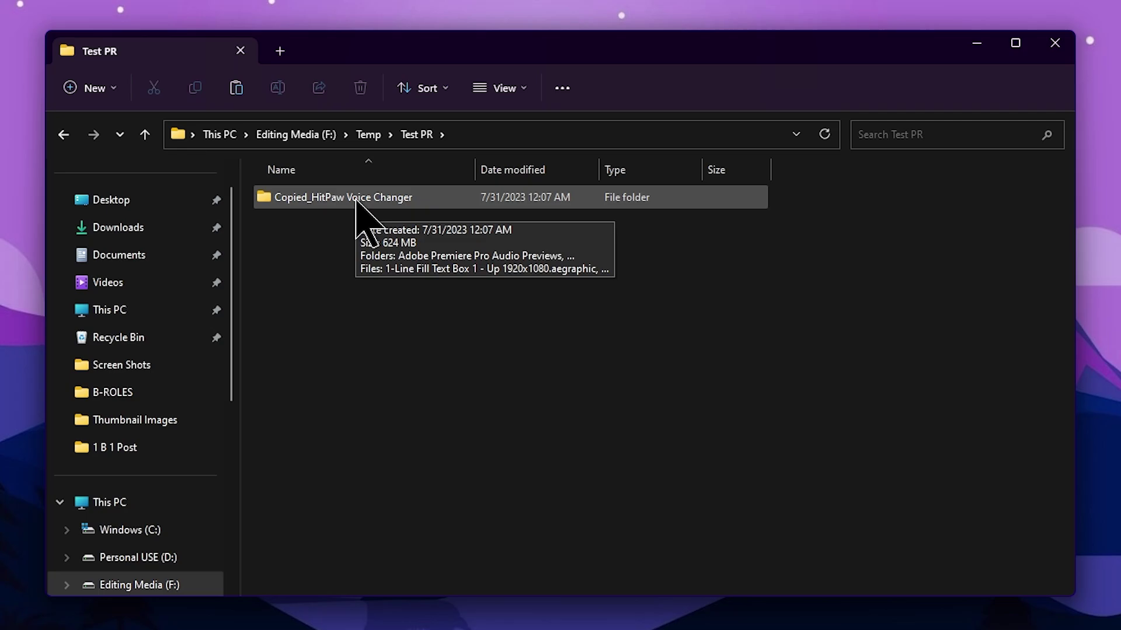
double_click(357, 201)
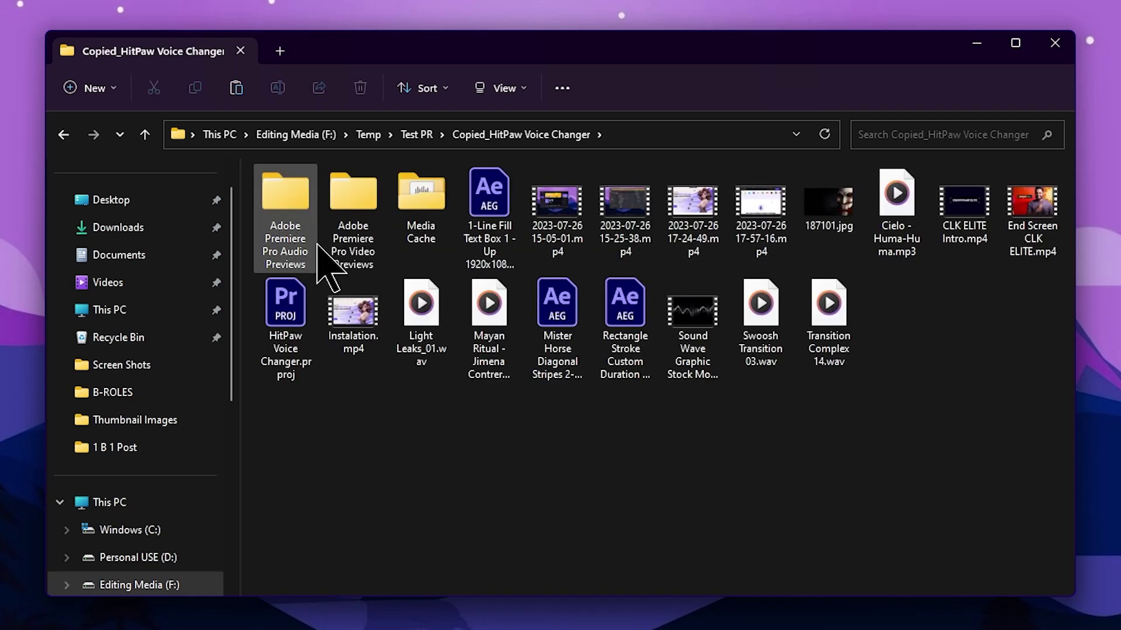
click(298, 320)
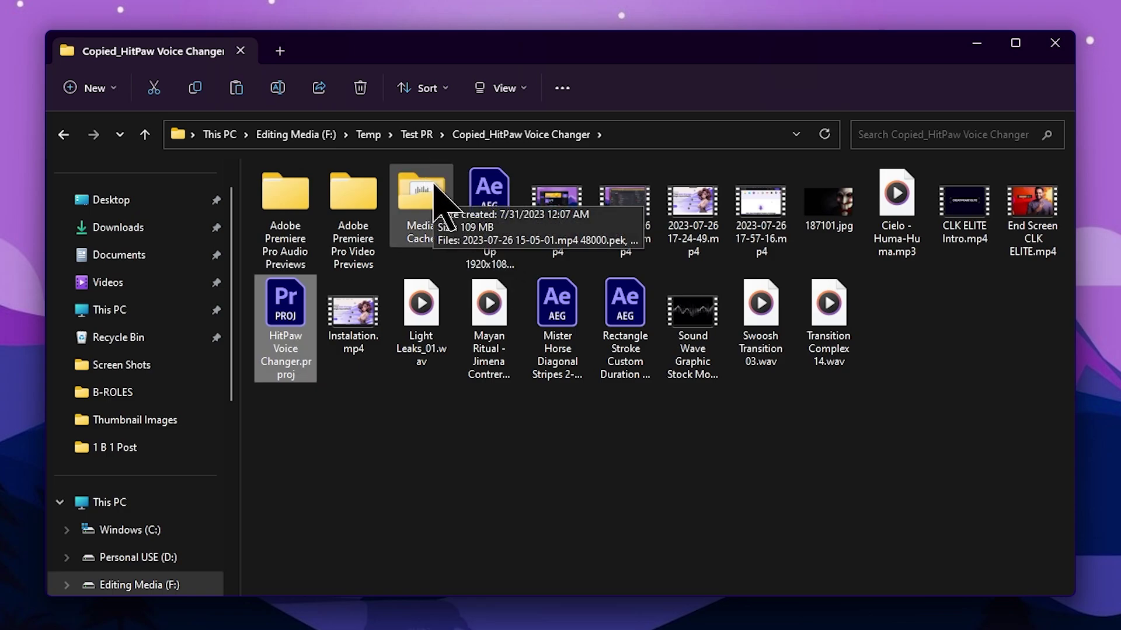
click(416, 139)
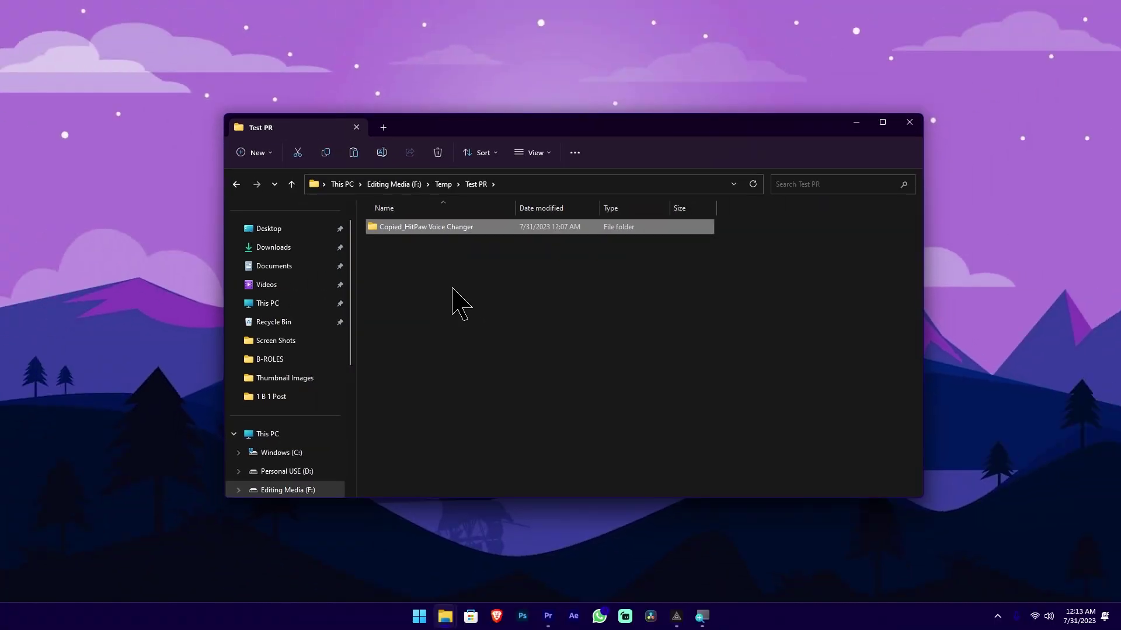
Connect to the network computer \\192.168.1.20 and open the Workspace folder inside its shared PC folder
key(super+r)
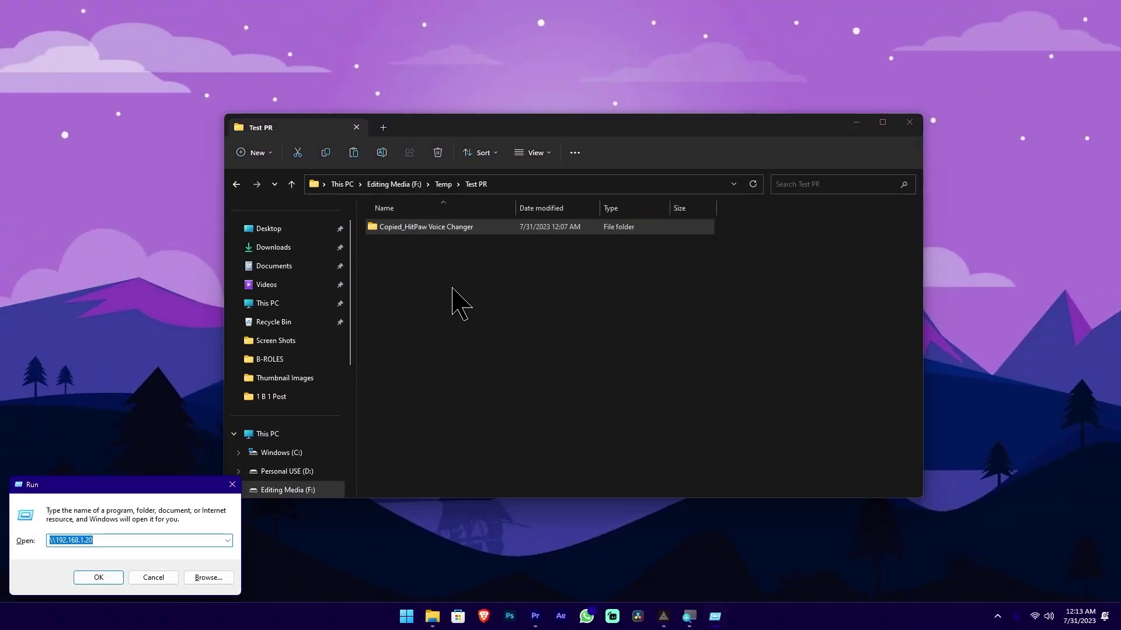
key(Return)
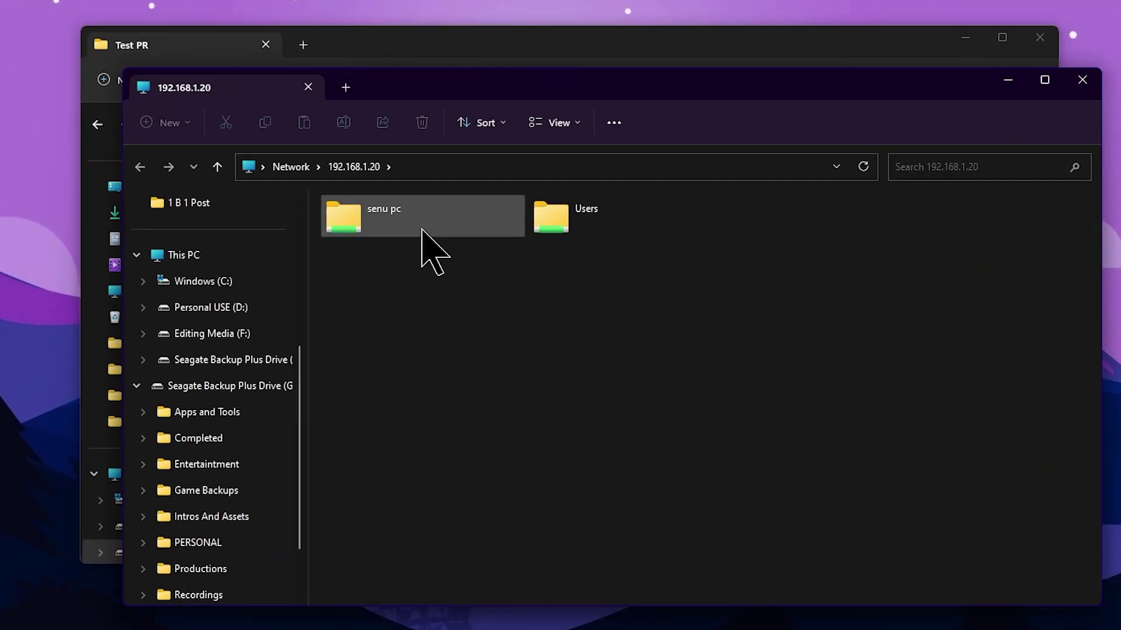
double_click(467, 257)
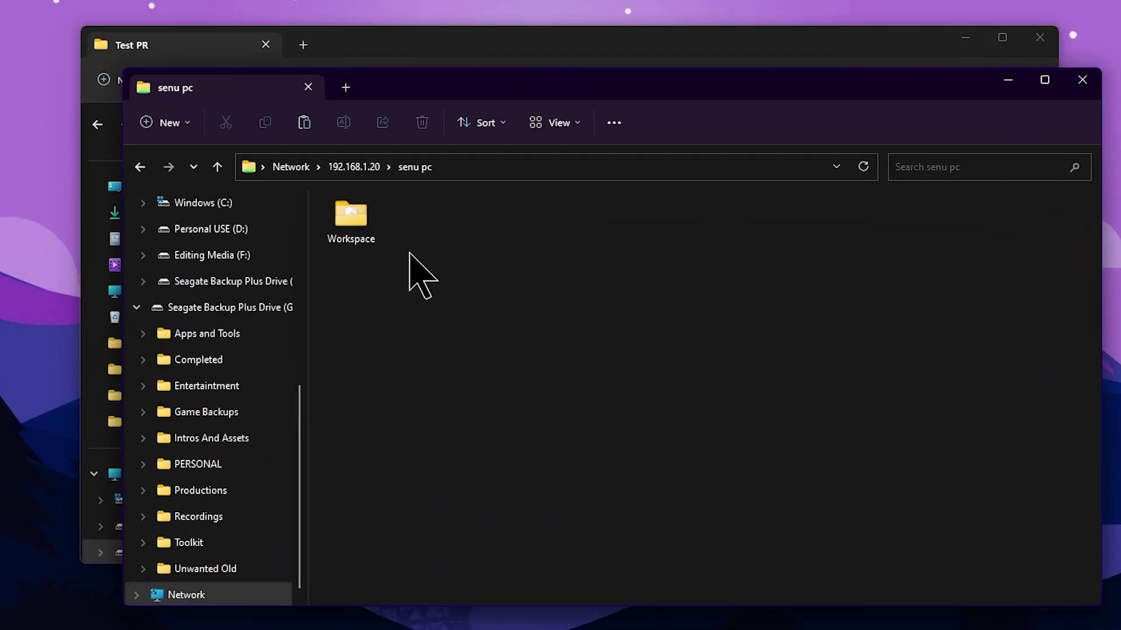
double_click(359, 232)
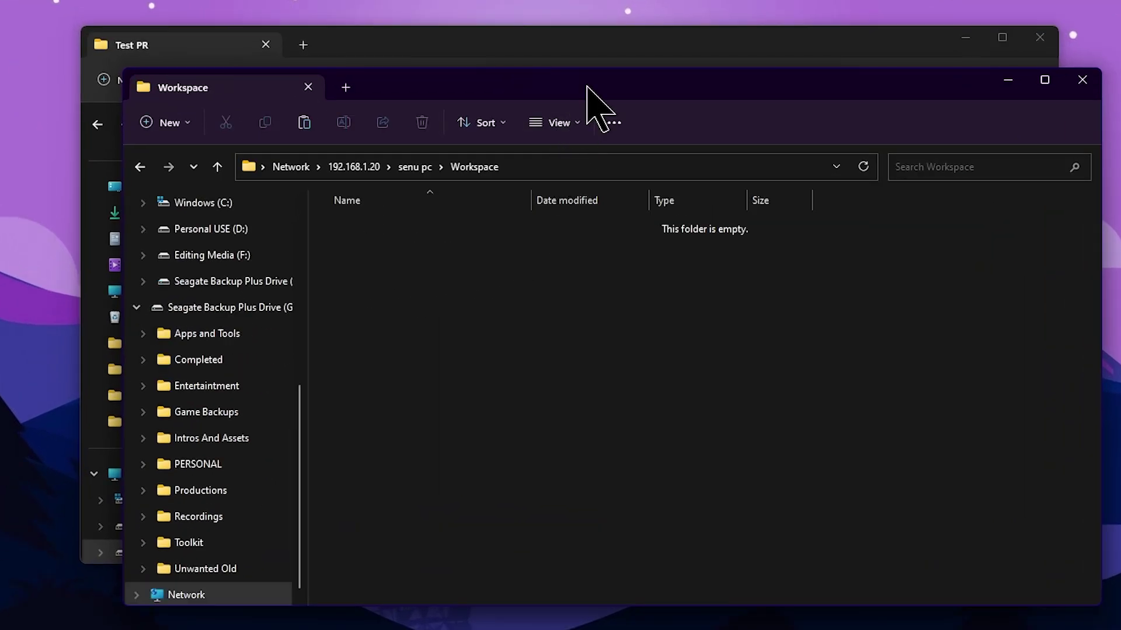
Copy the Copied_HitPaw Voice Changer folder from Test PR into the network Workspace folder and clear both windows from the desktop
drag(588, 95, 1076, 215)
click(365, 185)
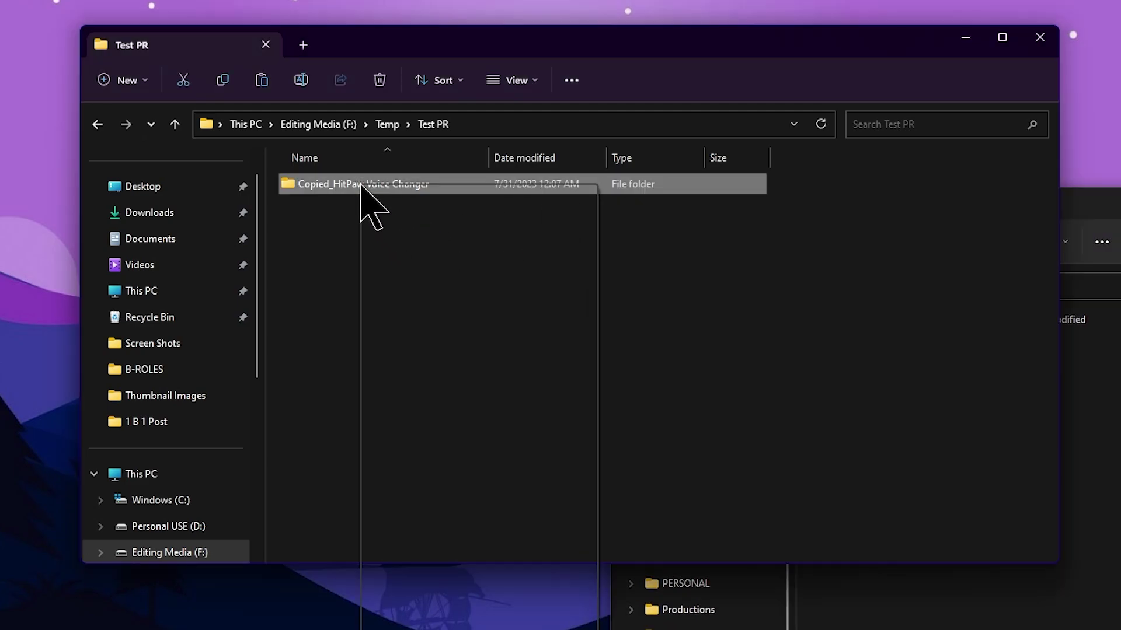
right_click(363, 184)
click(423, 578)
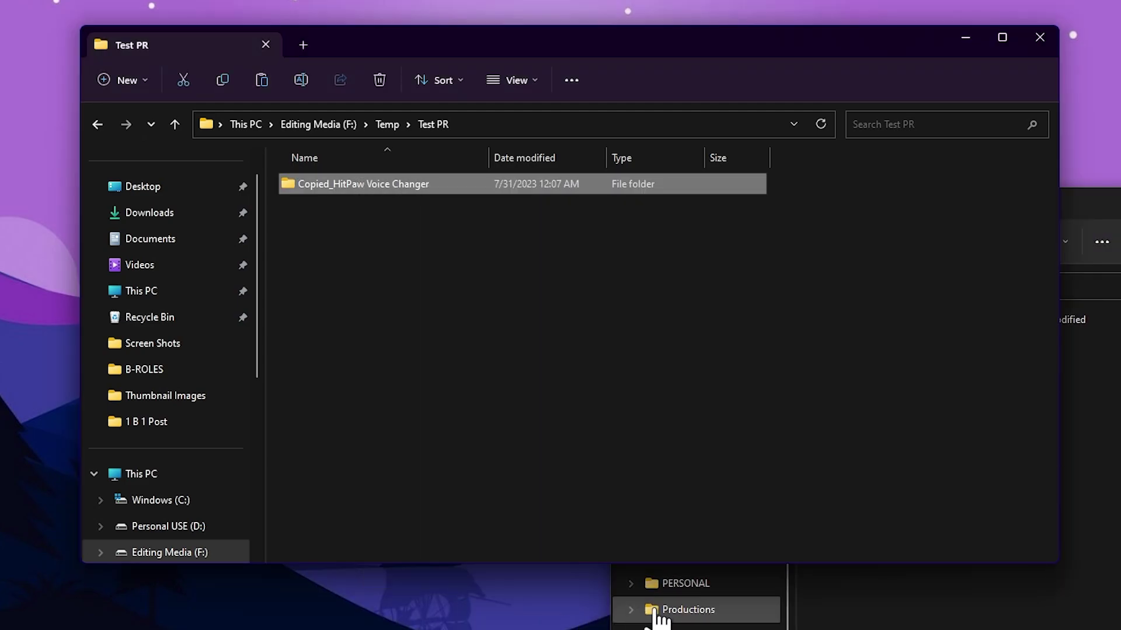
click(700, 627)
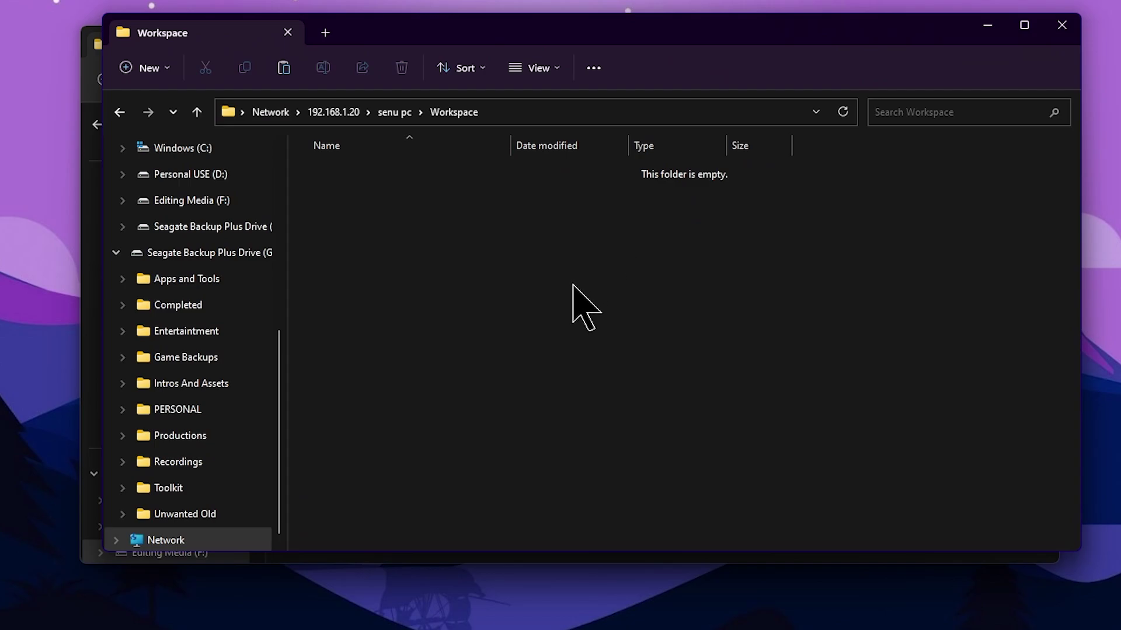
key(ctrl+v)
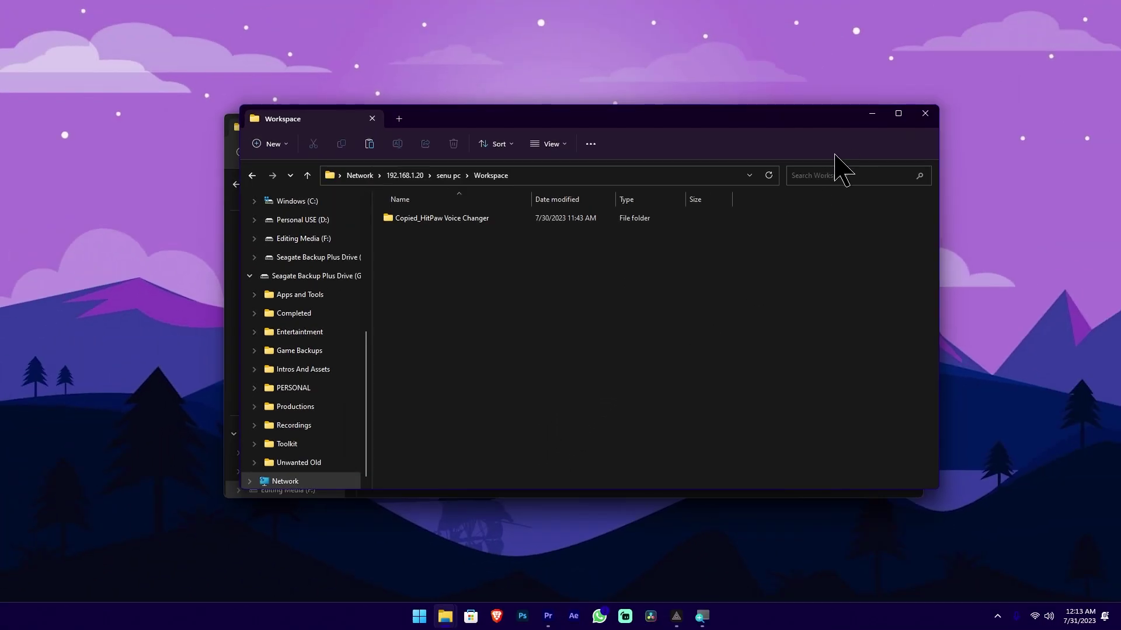
click(856, 123)
click(856, 123)
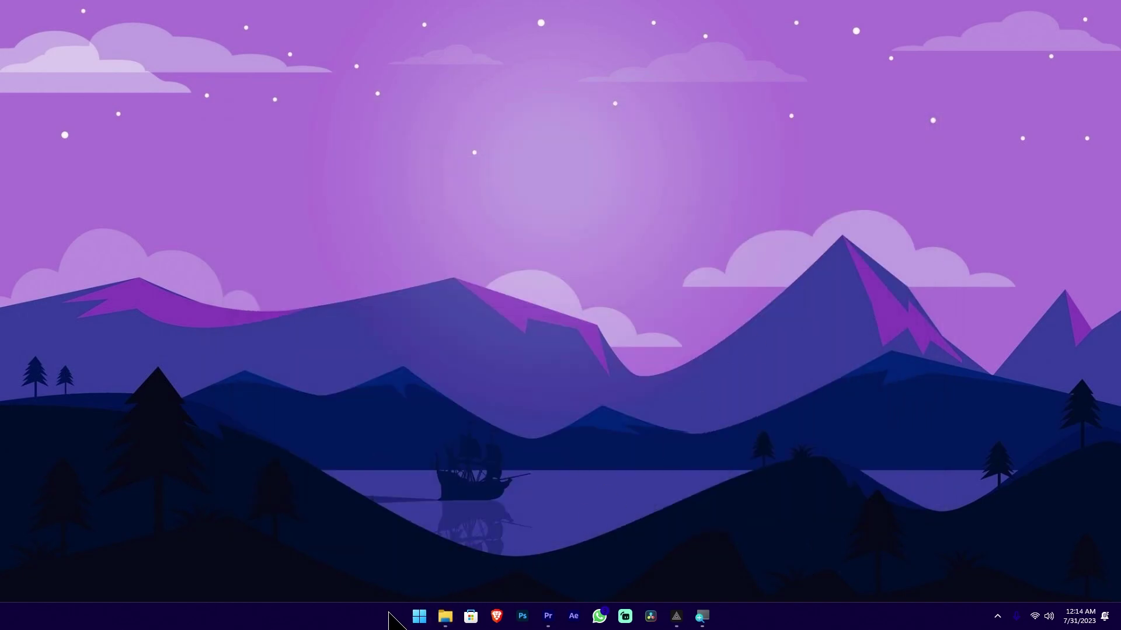
On the second computer, open the Copied_HitPaw Voice Changer folder in the shared PC folder's Workspace on Personal USE (D:)
key(super)
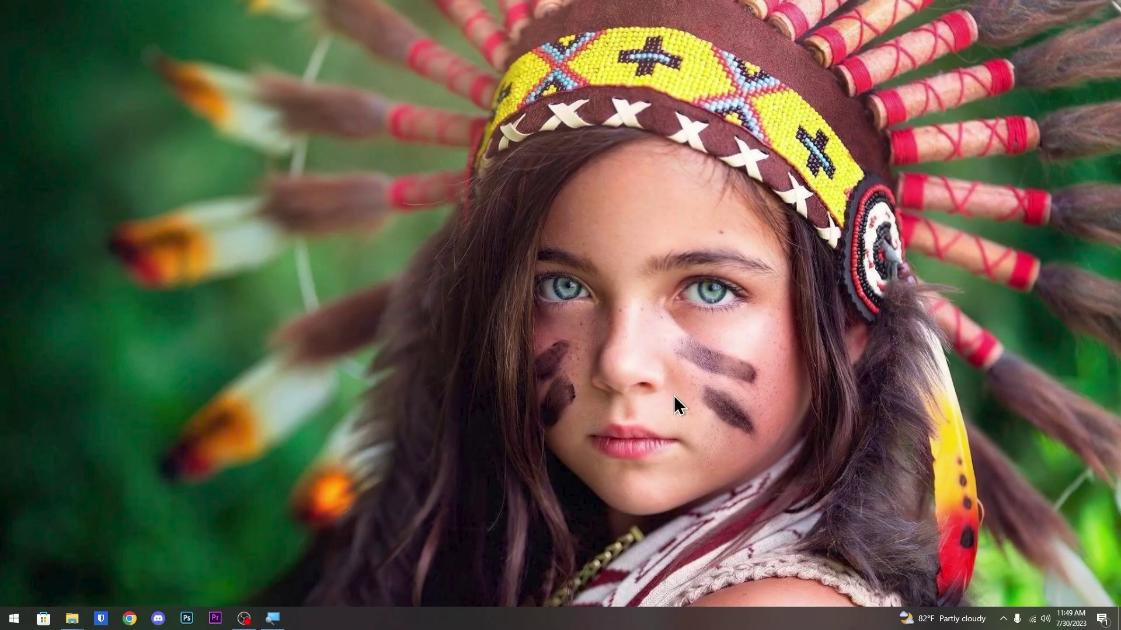
key(super)
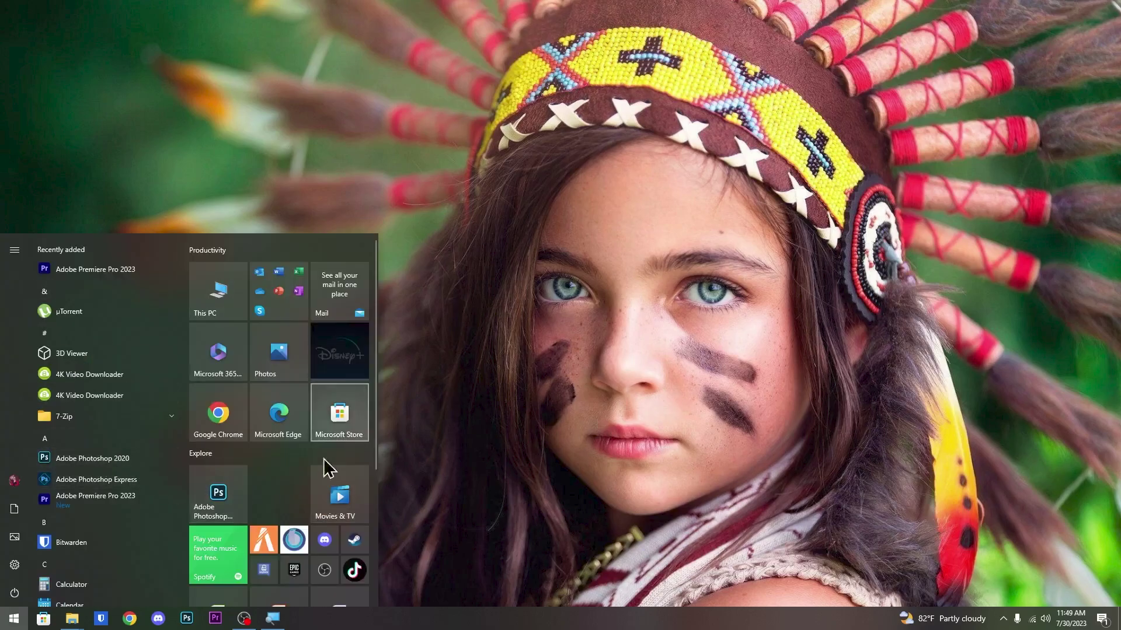
click(226, 303)
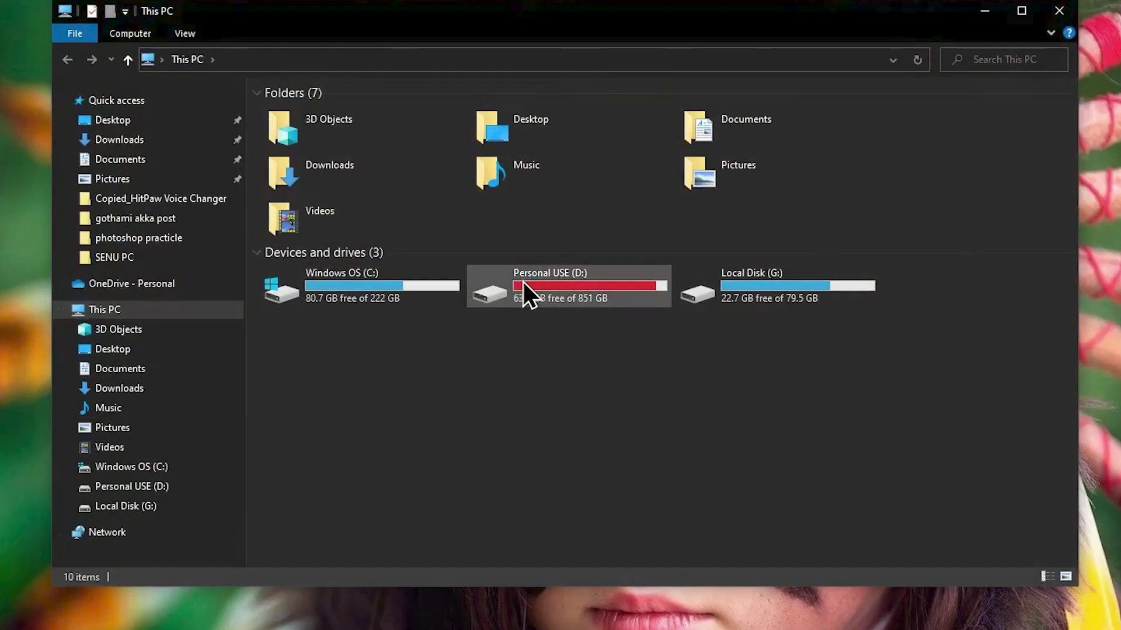
double_click(522, 286)
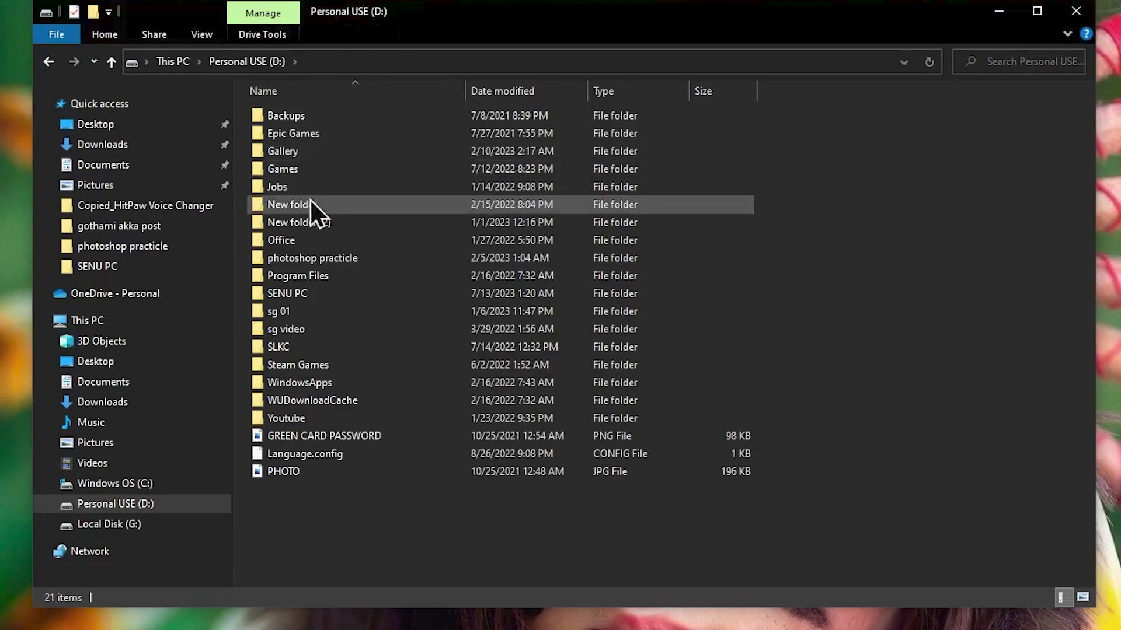
double_click(321, 296)
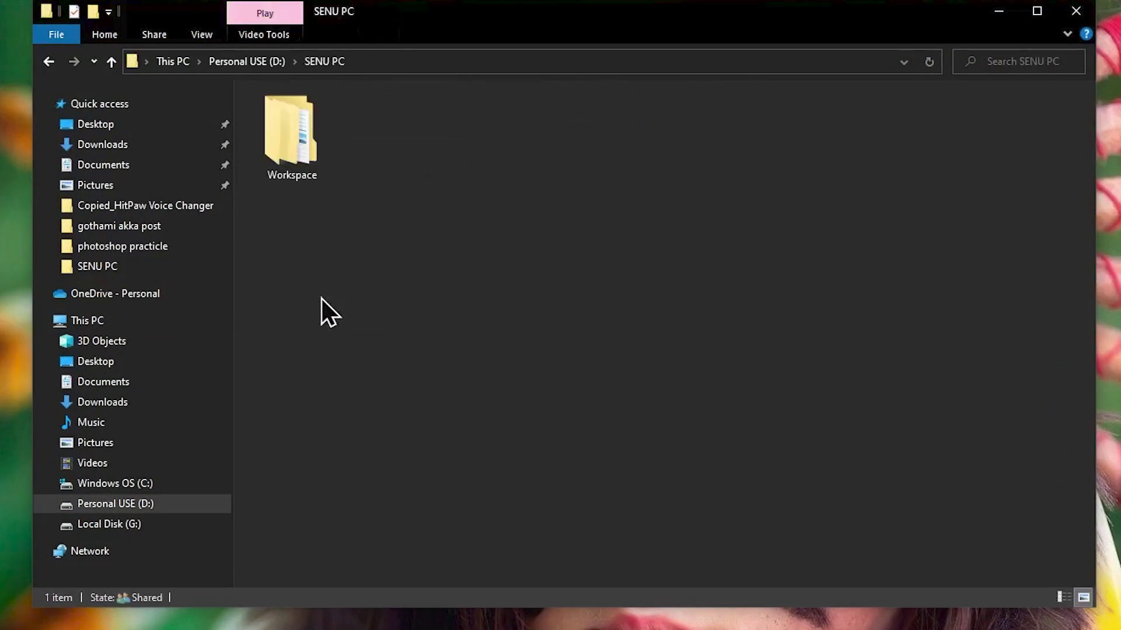
double_click(278, 122)
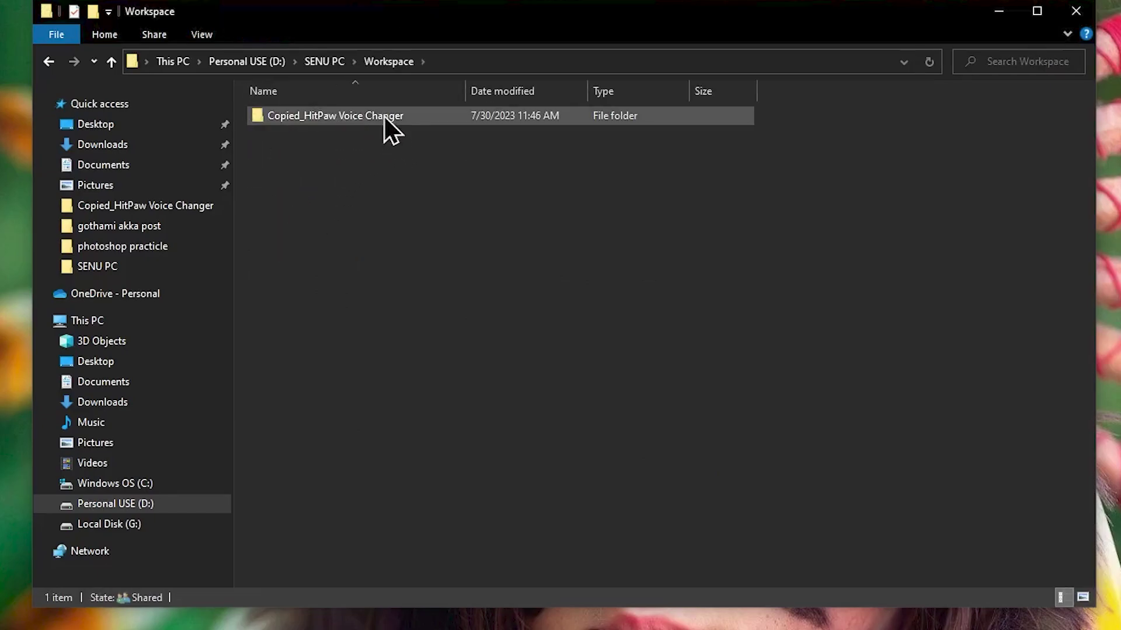
double_click(342, 122)
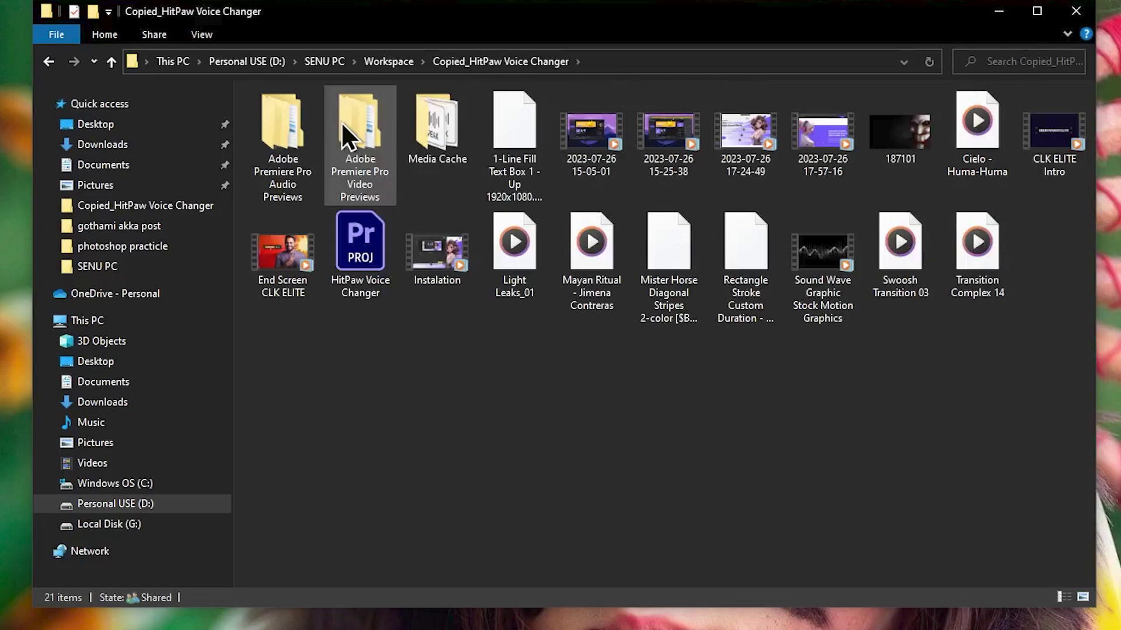
double_click(349, 269)
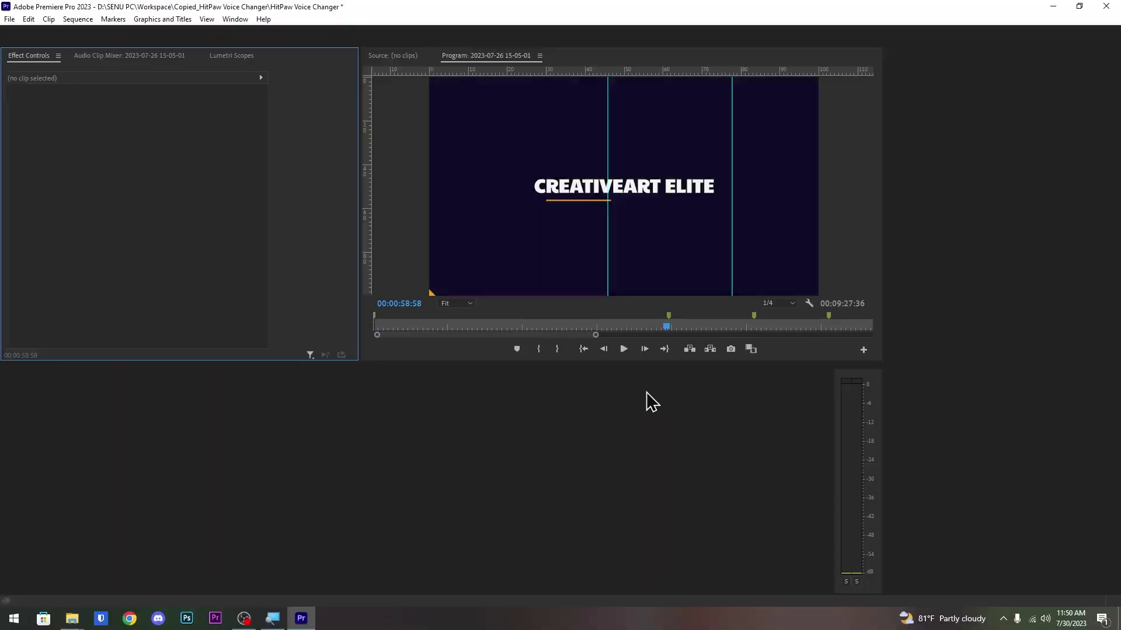
alt+scroll(592, 448, down, 2)
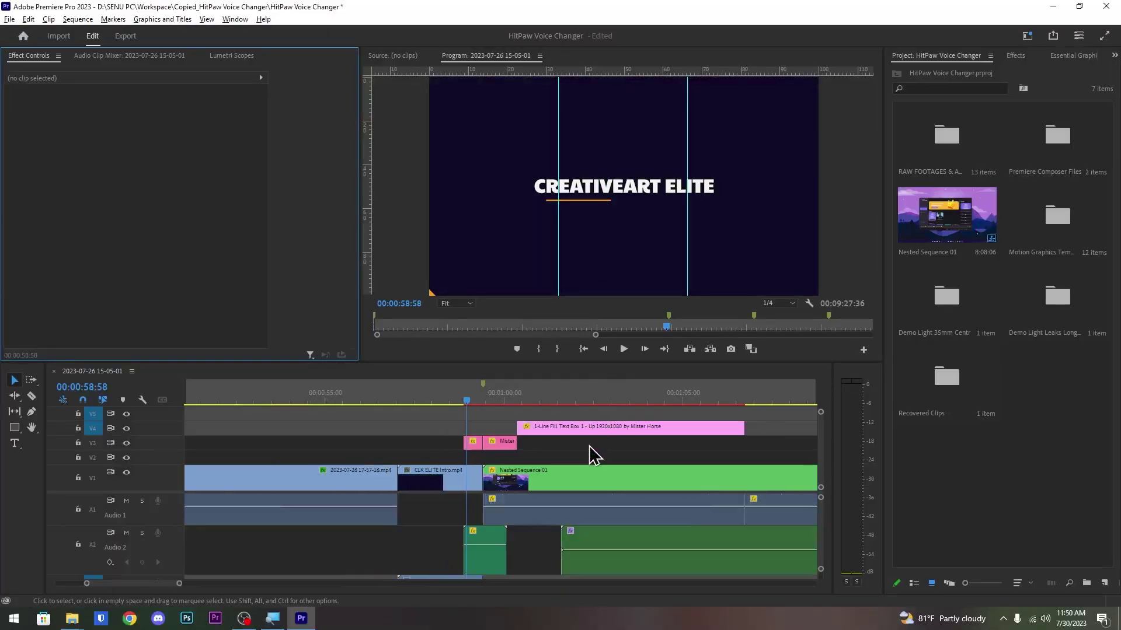
drag(448, 408, 475, 418)
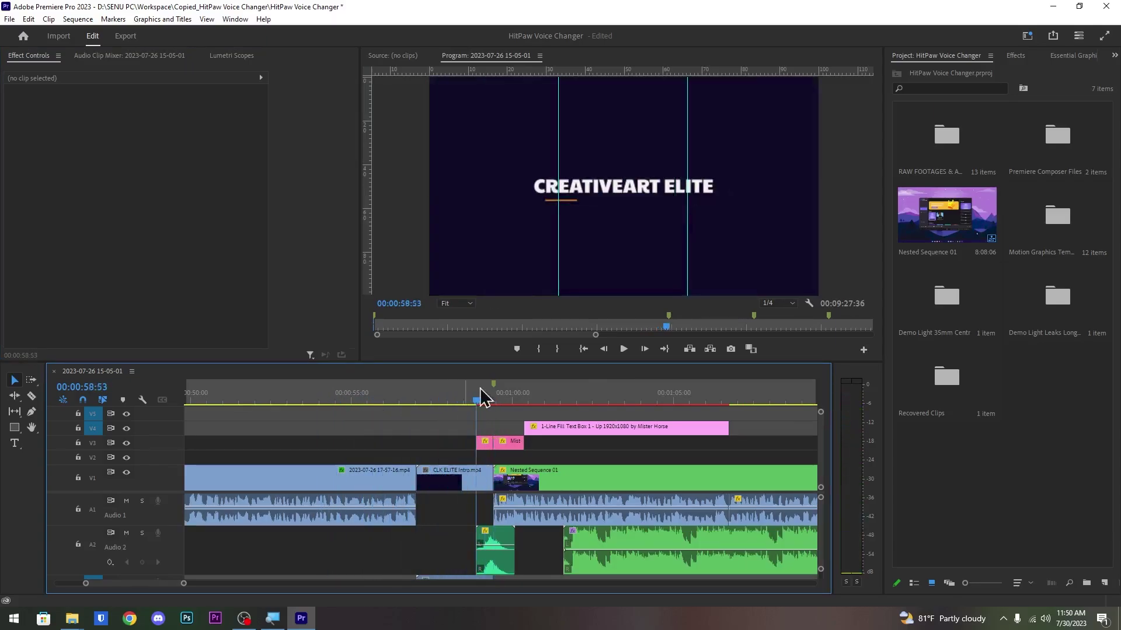
key(space)
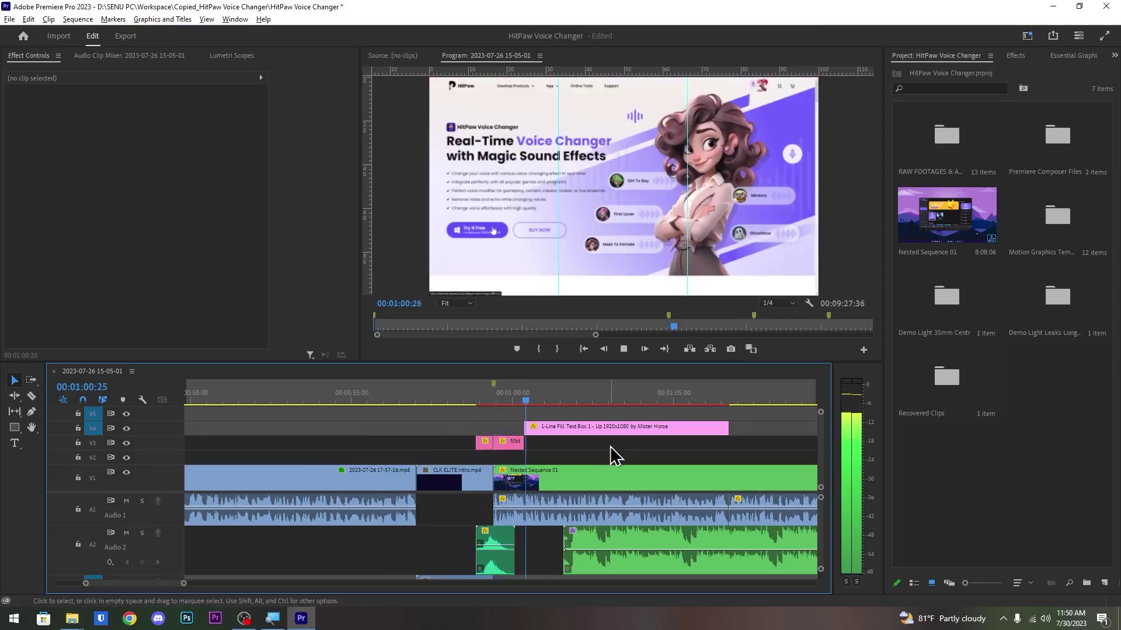
scroll(604, 448, down, 3)
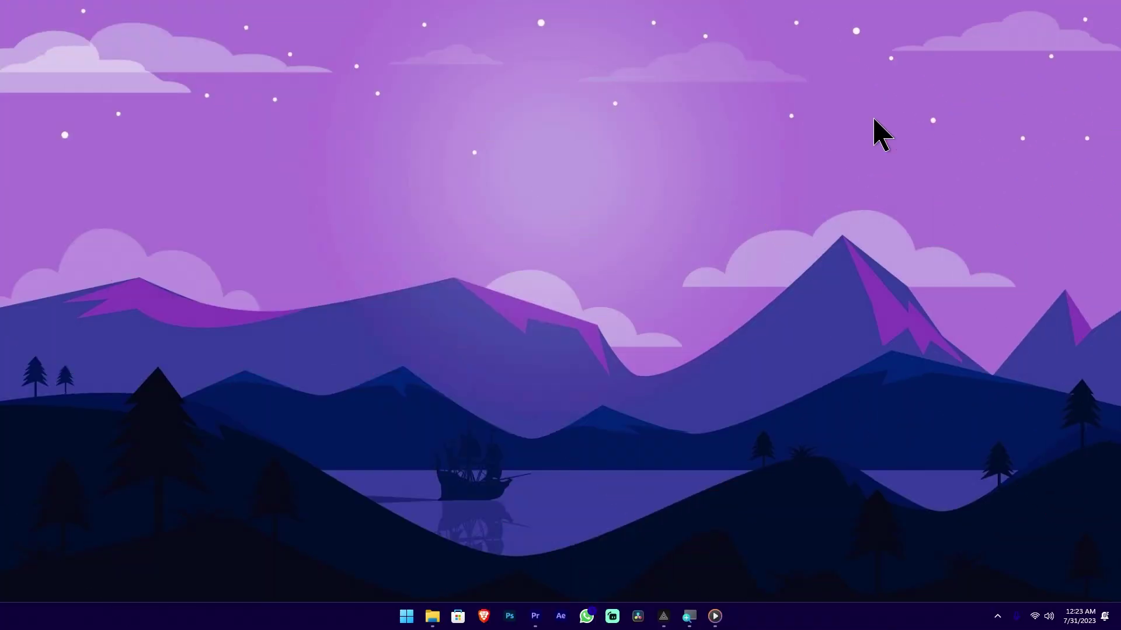